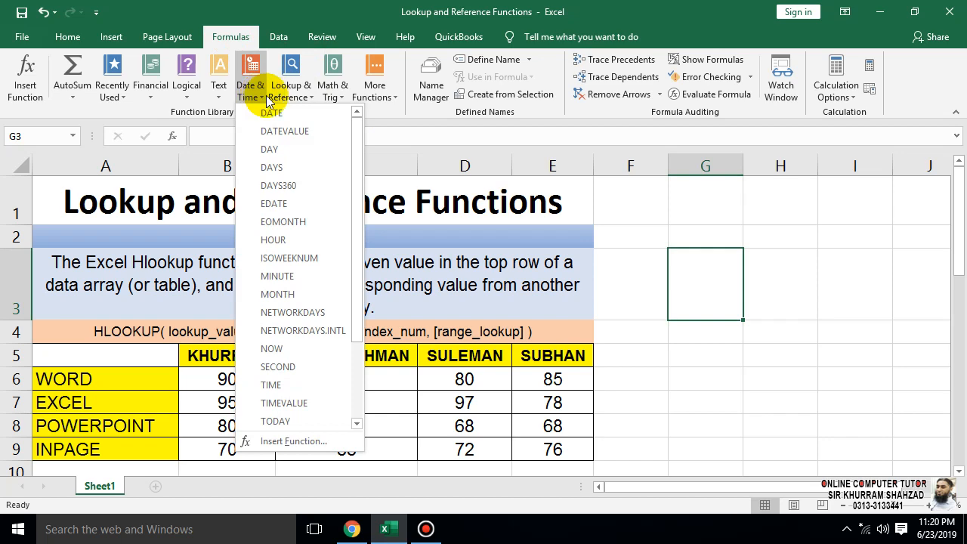
Examine the Lookup & Reference function list and the HLOOKUP heading, description and syntax on the sheet.
left_click(190, 92)
left_click(440, 3)
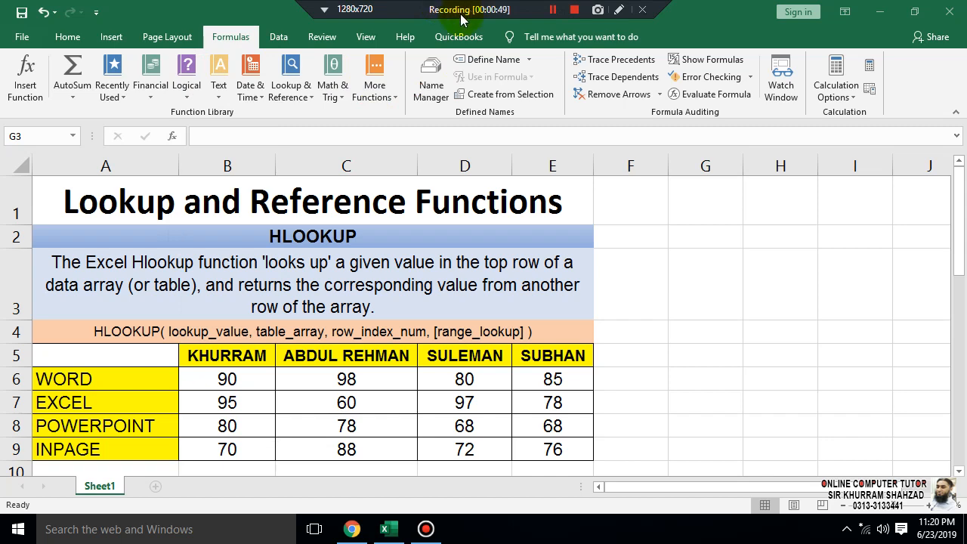
left_click(307, 98)
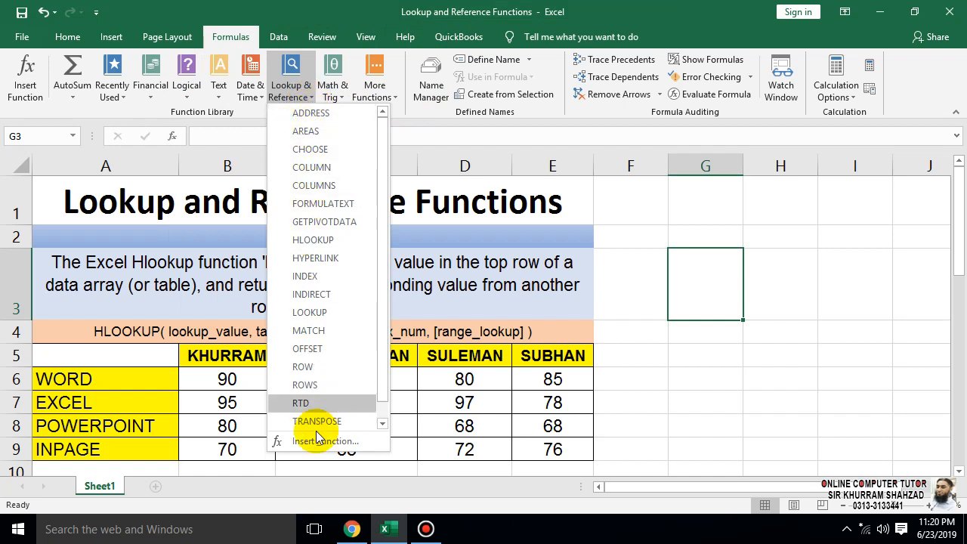
left_click(611, 279)
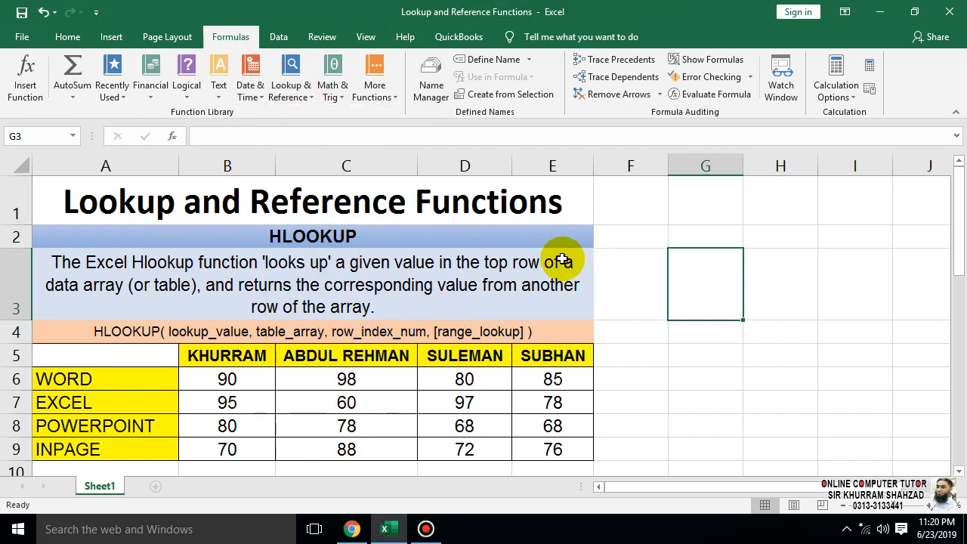
left_click(324, 228)
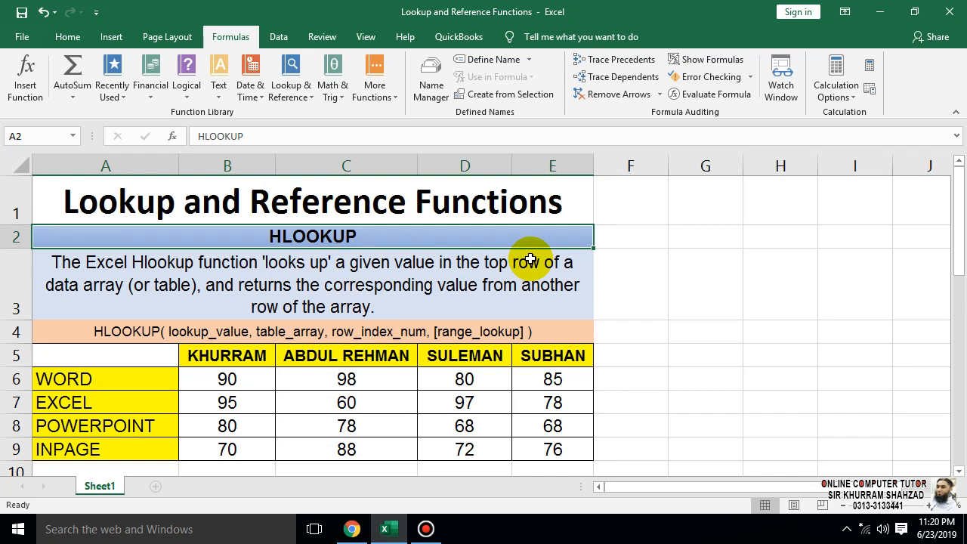
scroll(528, 257, "down", 1)
scroll(498, 241, "up", 1)
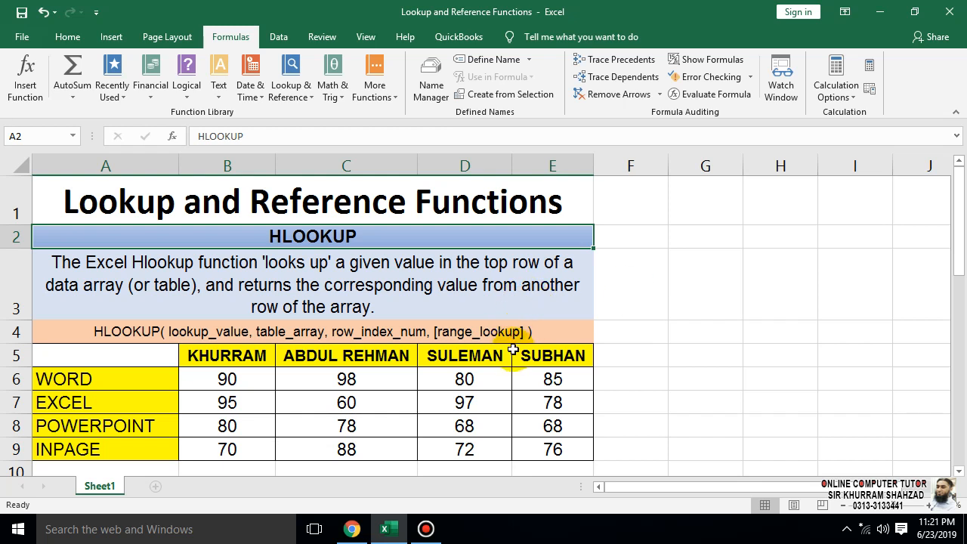
scroll(532, 343, "down", 2)
scroll(529, 345, "up", 2)
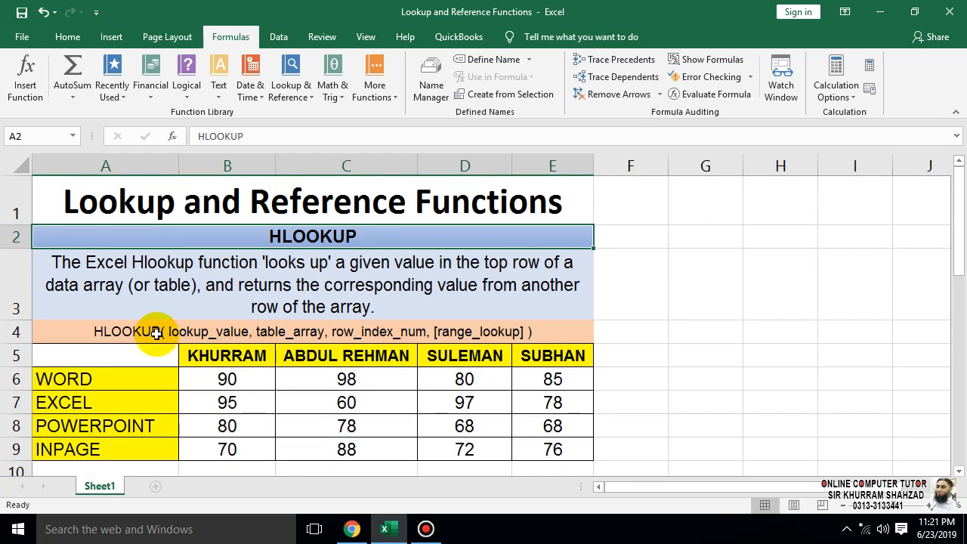
left_click(116, 333)
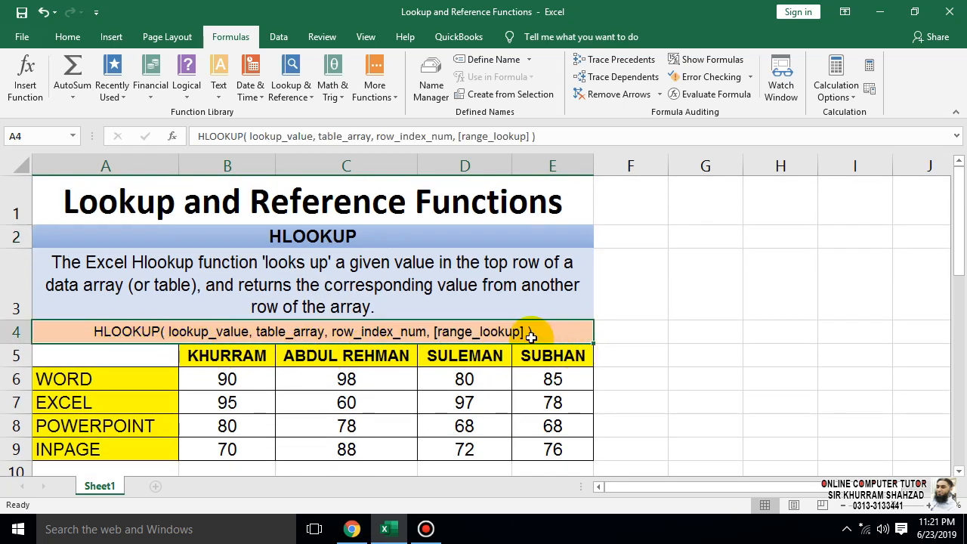
left_click(692, 329)
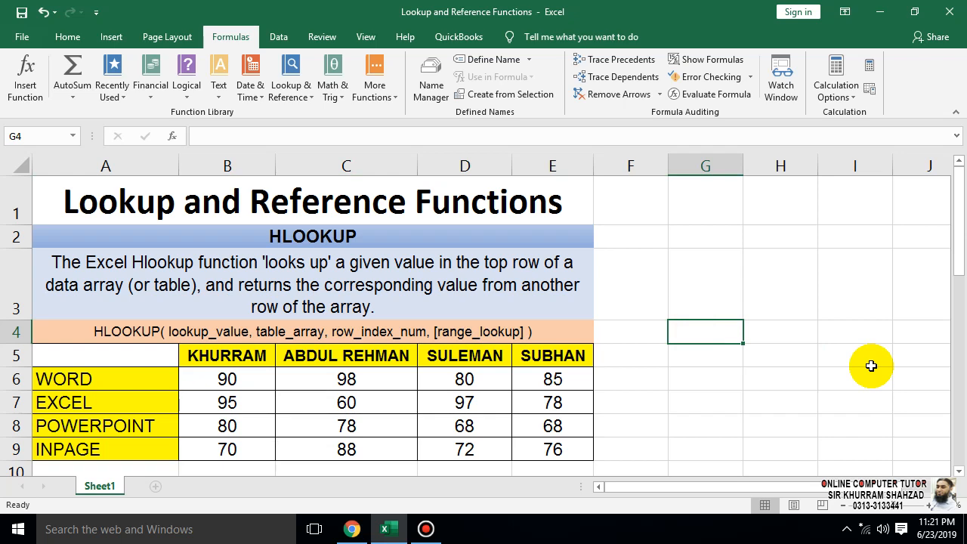
type("=HLO")
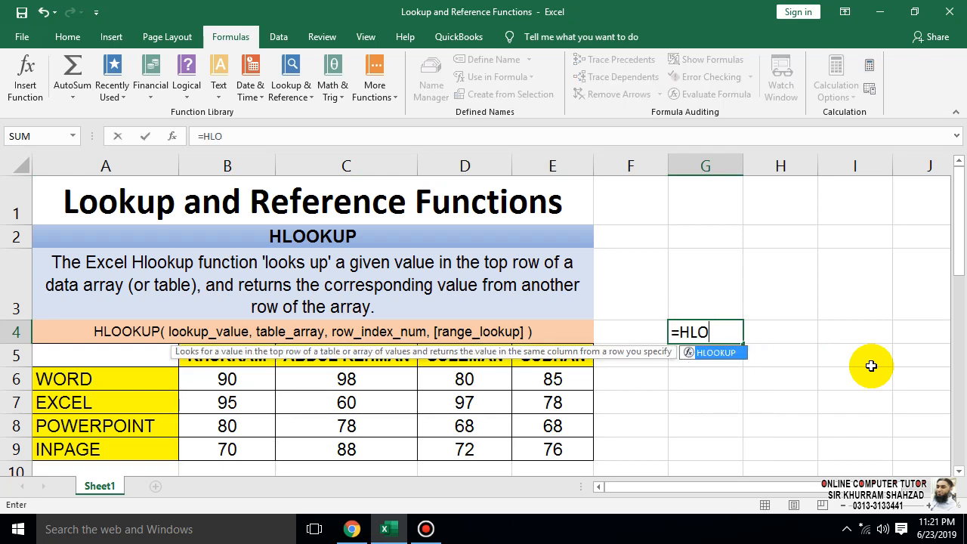
type("OK")
key("Tab")
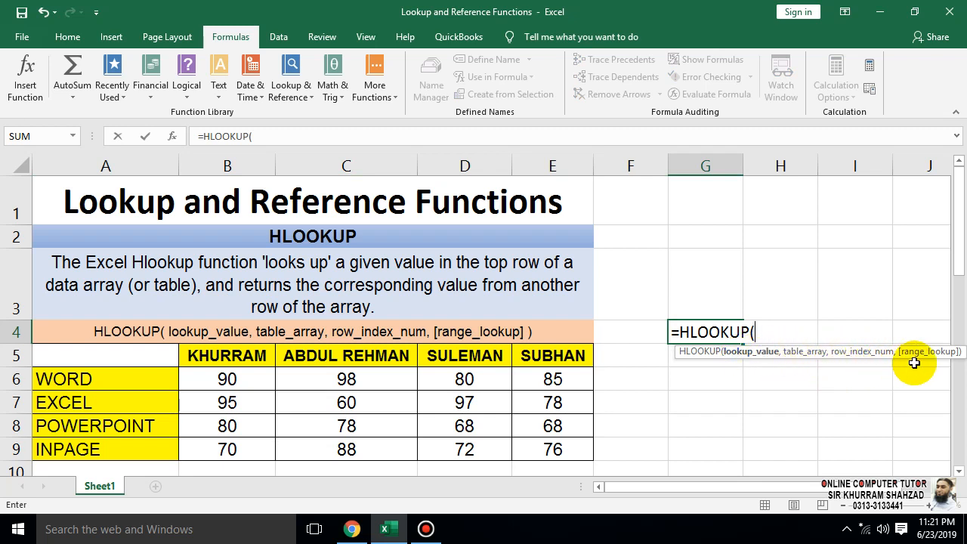
key("Escape")
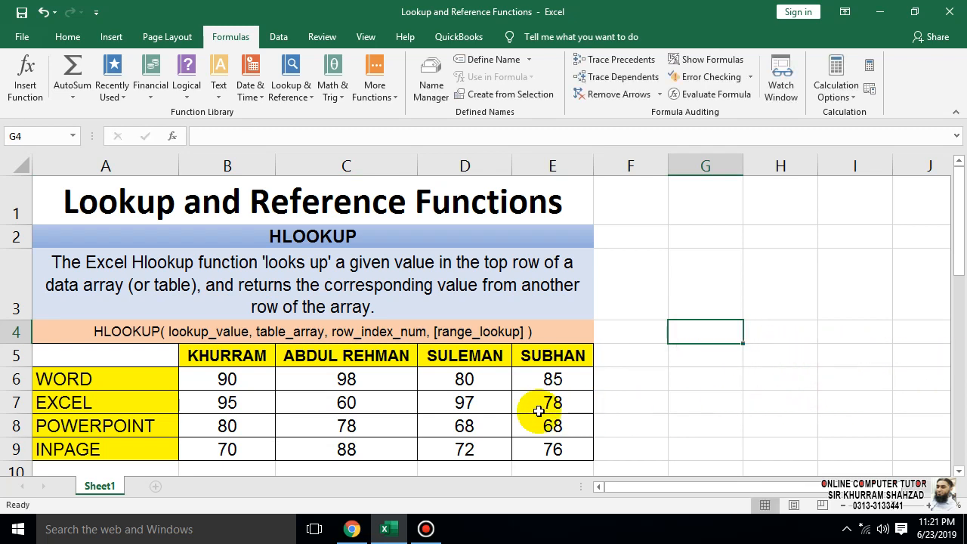
Examine the HLOOKUP syntax row and the marks table in A5:E9, including its header row of student names.
left_click(193, 334)
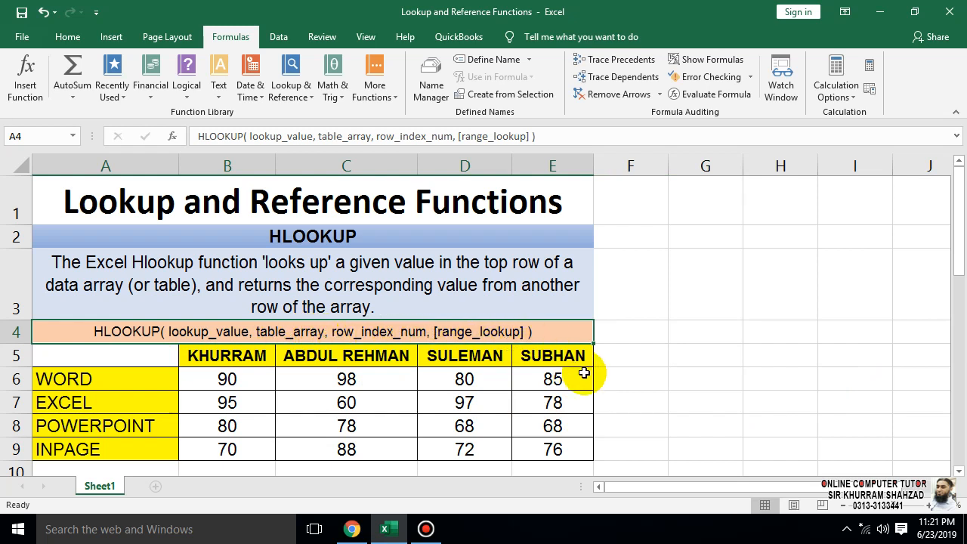
scroll(591, 383, "down", 1)
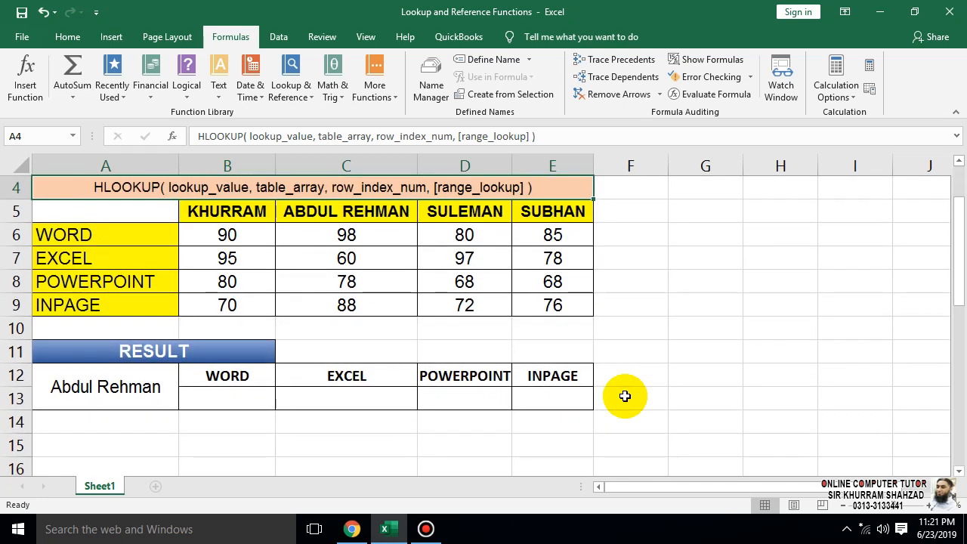
scroll(622, 390, "up", 1)
left_click(691, 352)
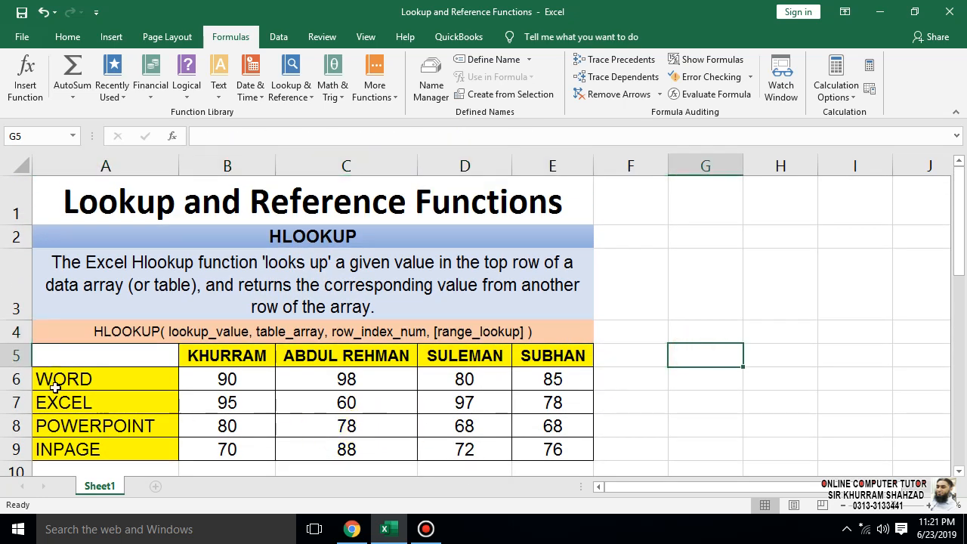
left_click_drag(86, 351, 562, 450)
left_click(391, 416)
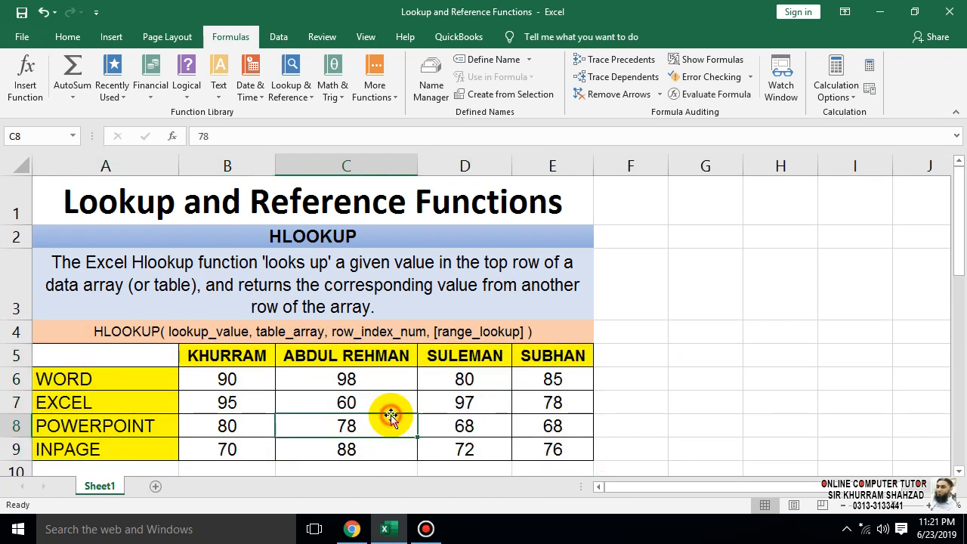
left_click(87, 356)
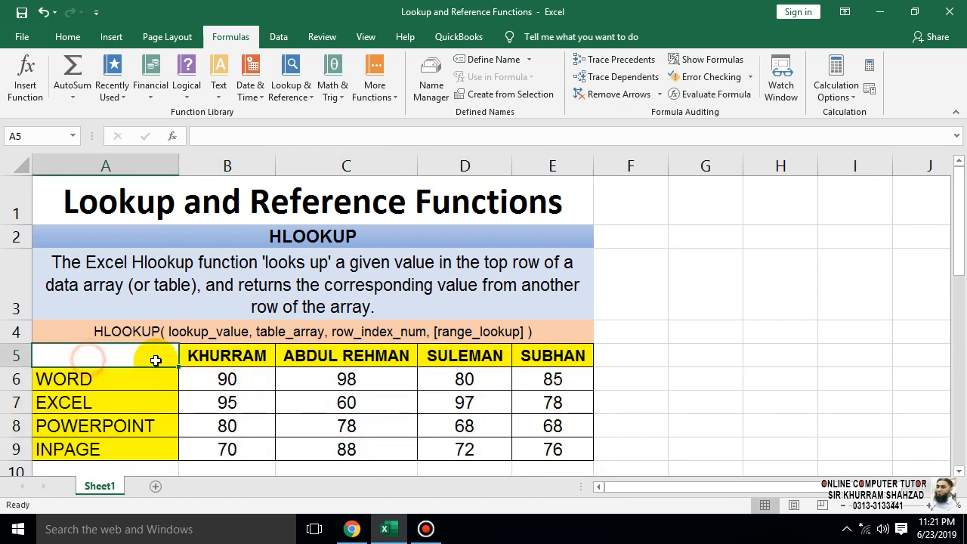
left_click_drag(155, 360, 574, 361)
left_click(445, 401)
Review the subject labels Word, Excel, PowerPoint and InPage in the first column of the marks table.
left_click(77, 378)
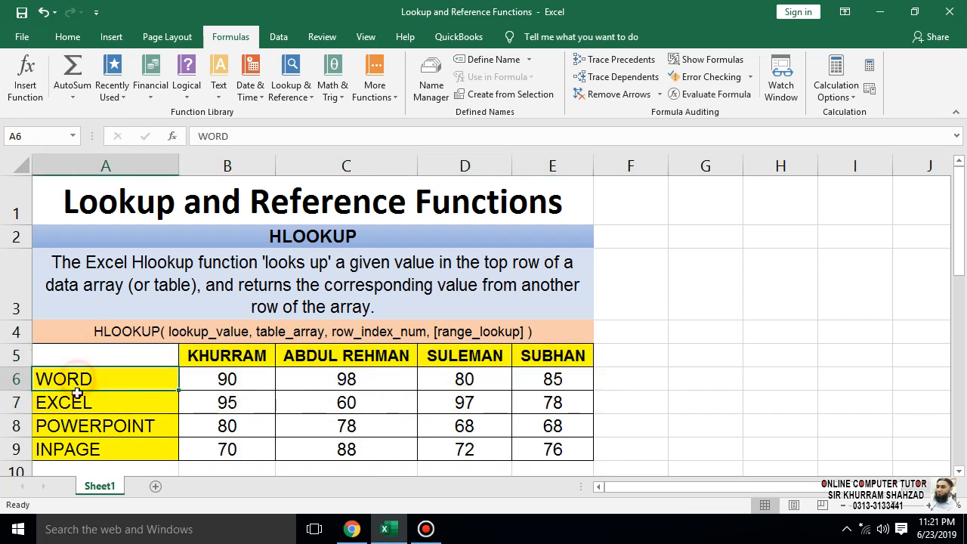
left_click(77, 400)
left_click(77, 424)
left_click(78, 448)
left_click(79, 380)
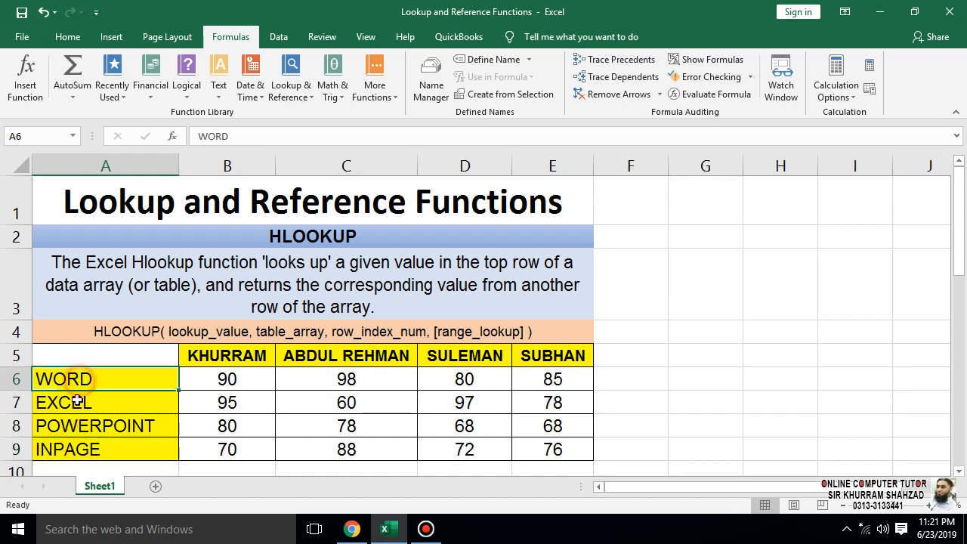
left_click(77, 402)
left_click(78, 425)
left_click(80, 448)
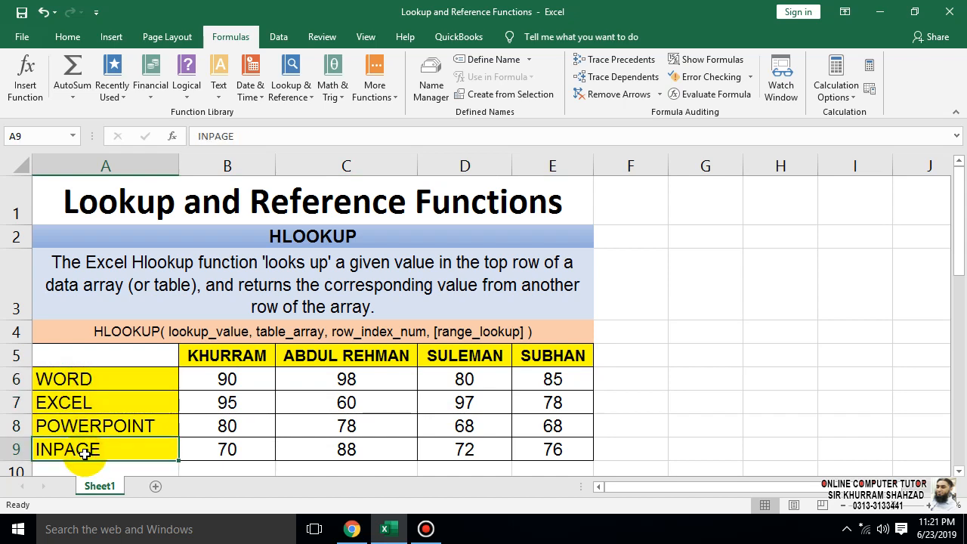
Examine the Result table's lookup name in A12 and its empty subject cells B13 to E13.
scroll(83, 451, "down", 1)
left_click(139, 397)
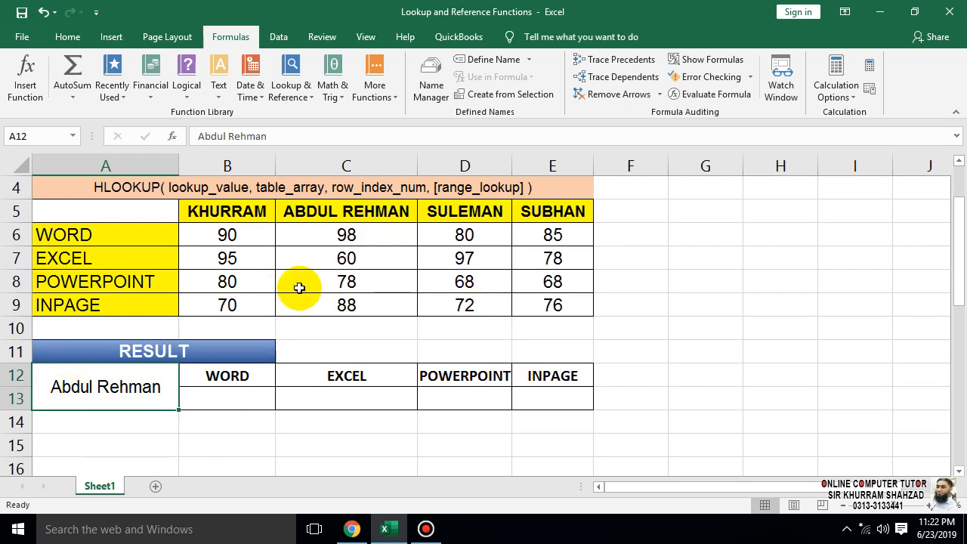
left_click(369, 407)
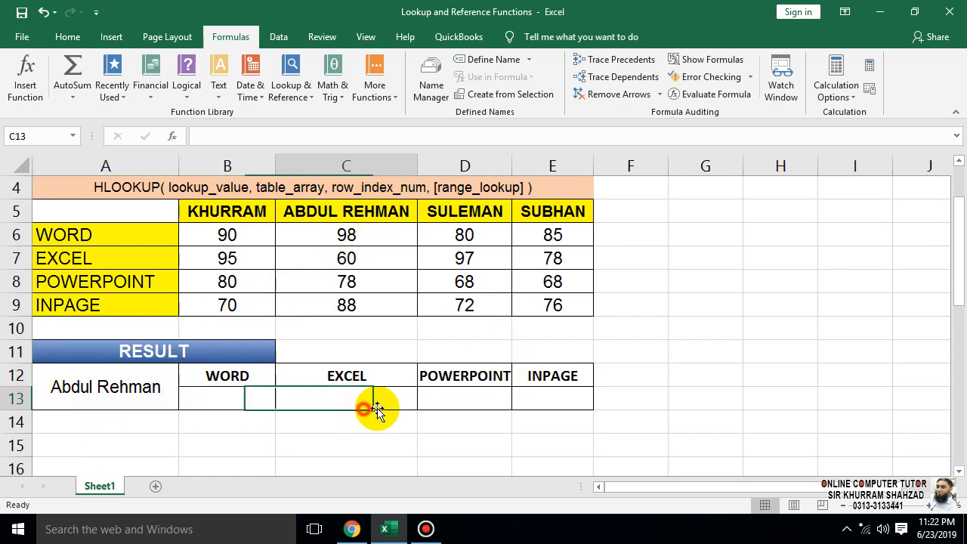
left_click(122, 386)
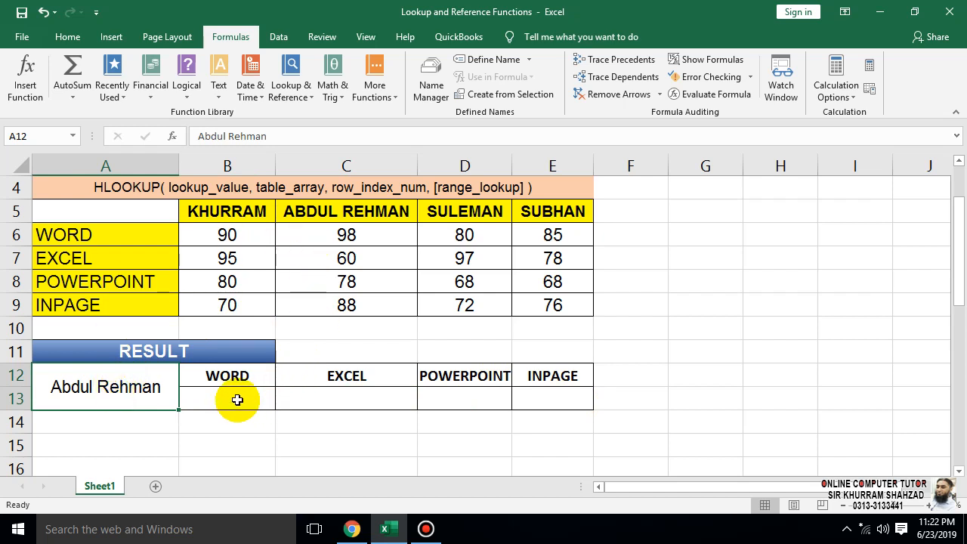
left_click(237, 400)
left_click(316, 394)
left_click(474, 393)
left_click(590, 400)
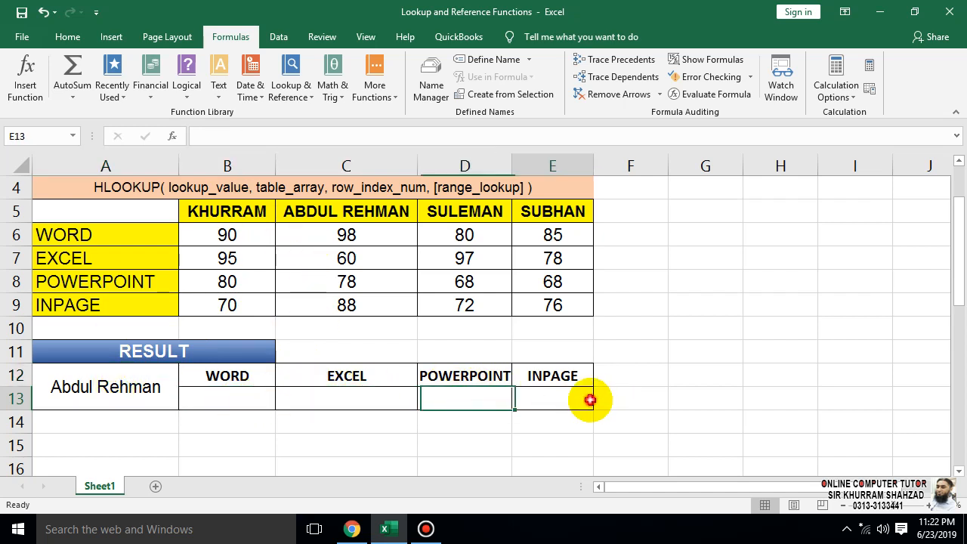
Begin an HLOOKUP formula in the Word result cell B13 with A12 as the lookup value.
left_click(246, 400)
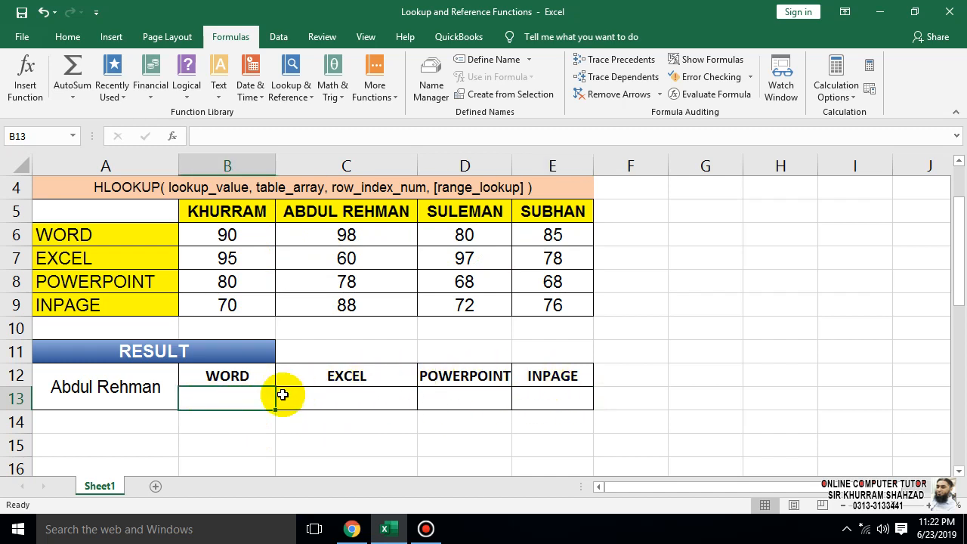
left_click(958, 161)
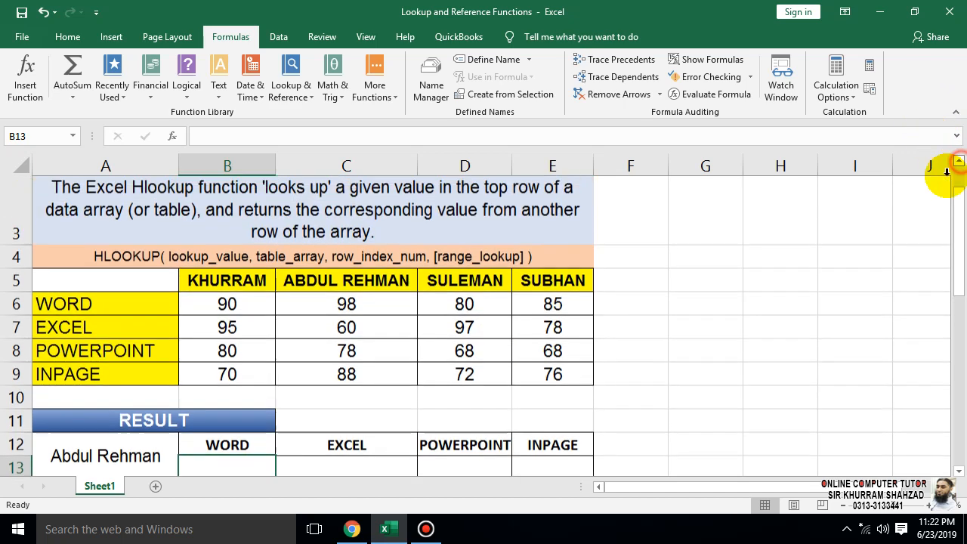
left_click_drag(959, 264, 963, 281)
scroll(747, 410, "down", 3)
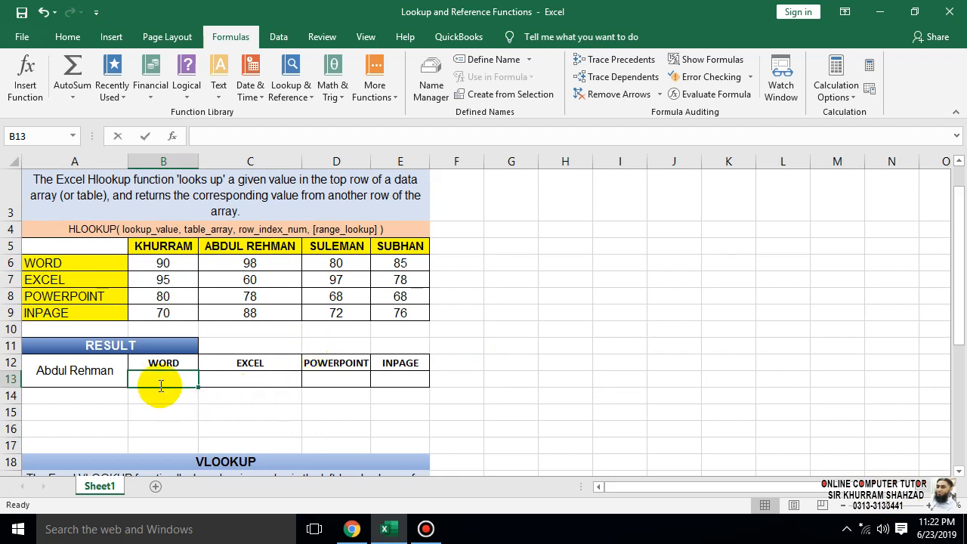
type("=HLOO")
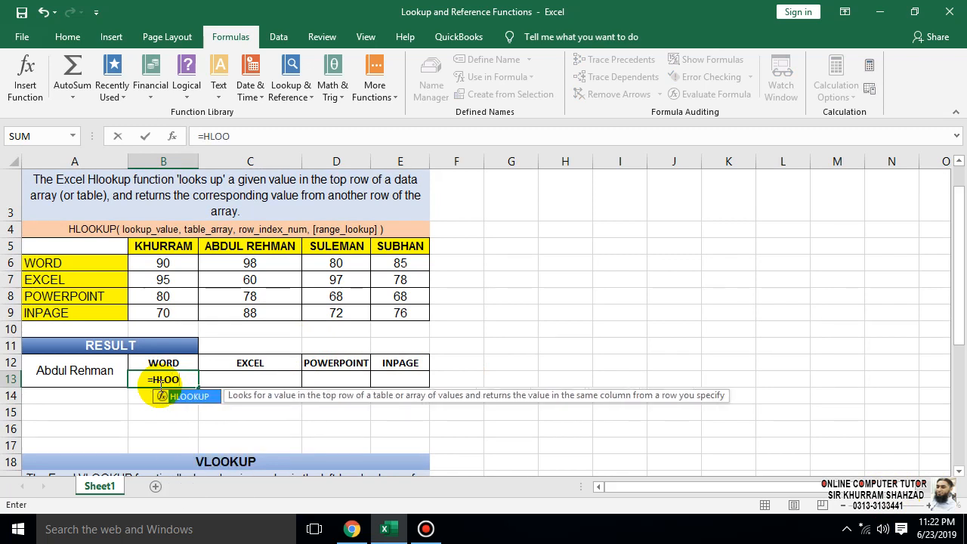
key("Tab")
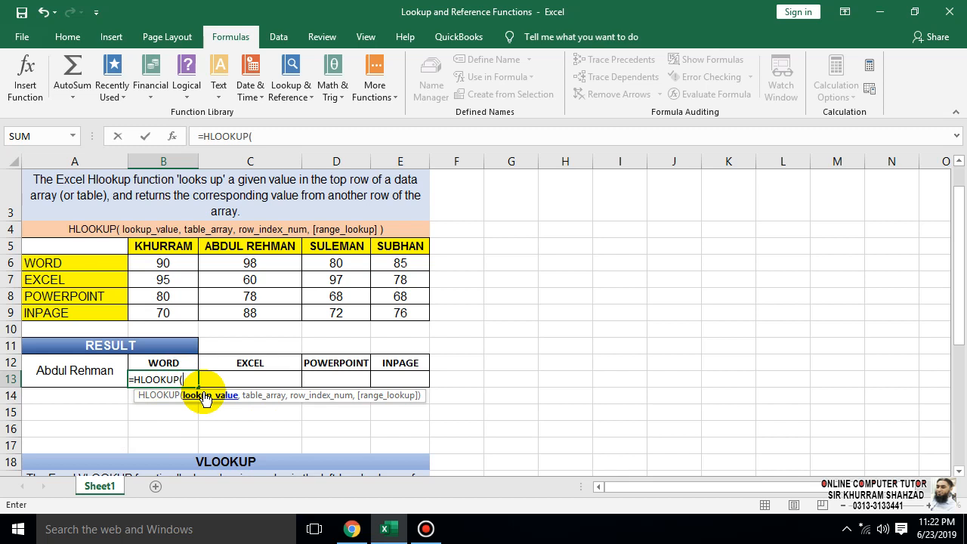
left_click(46, 376)
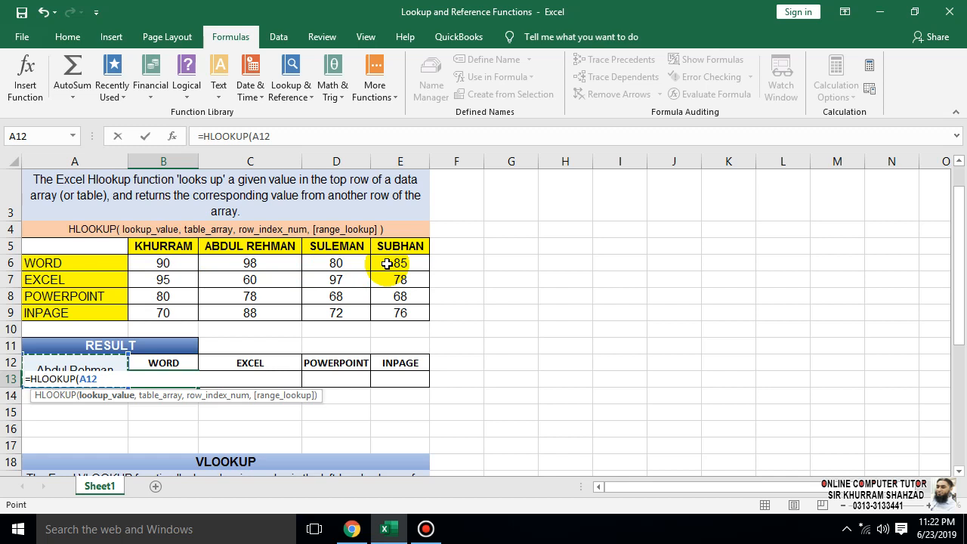
type(",")
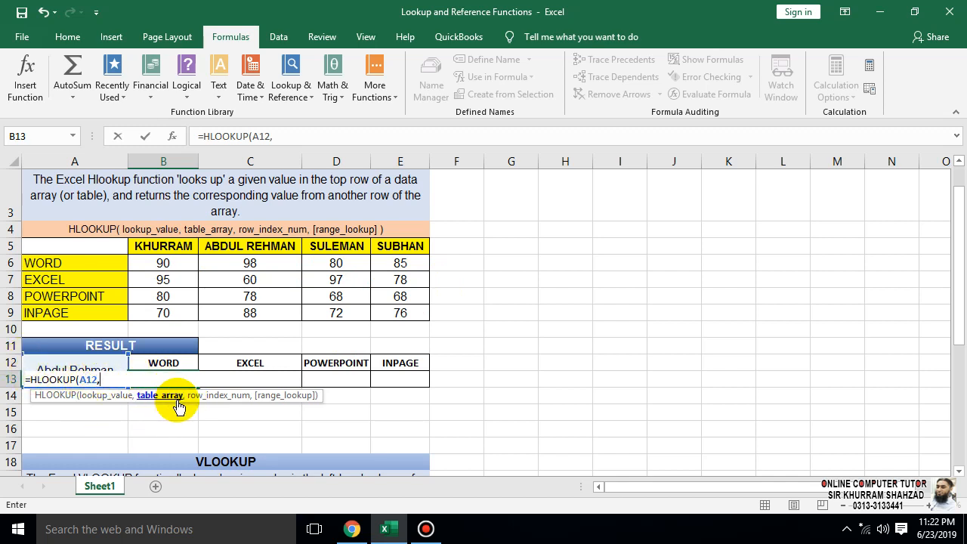
Complete the HLOOKUP formula with table array A5:E9, row index 2 and FALSE for an exact match.
left_click_drag(72, 243, 423, 330)
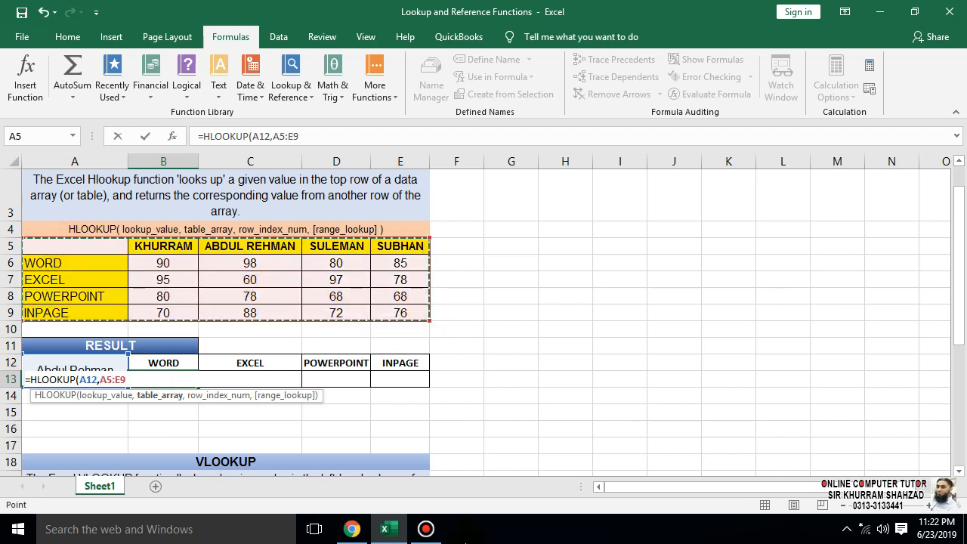
type(",2")
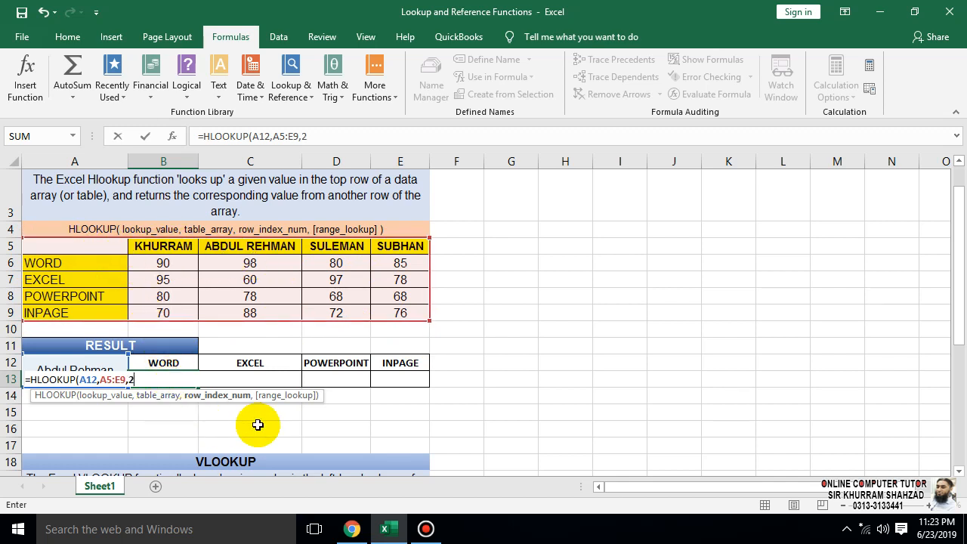
type(",")
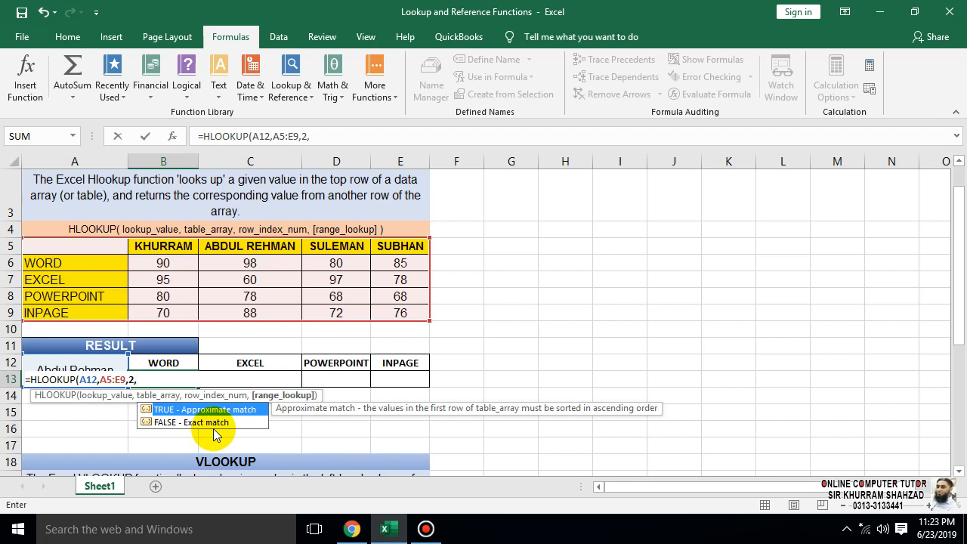
type(",")
key("BackSpace")
type(")")
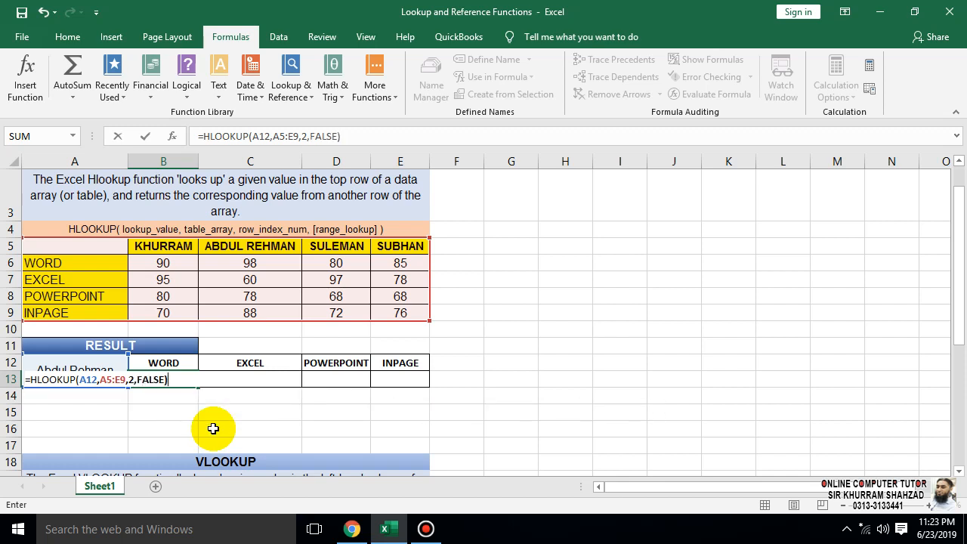
key("Return")
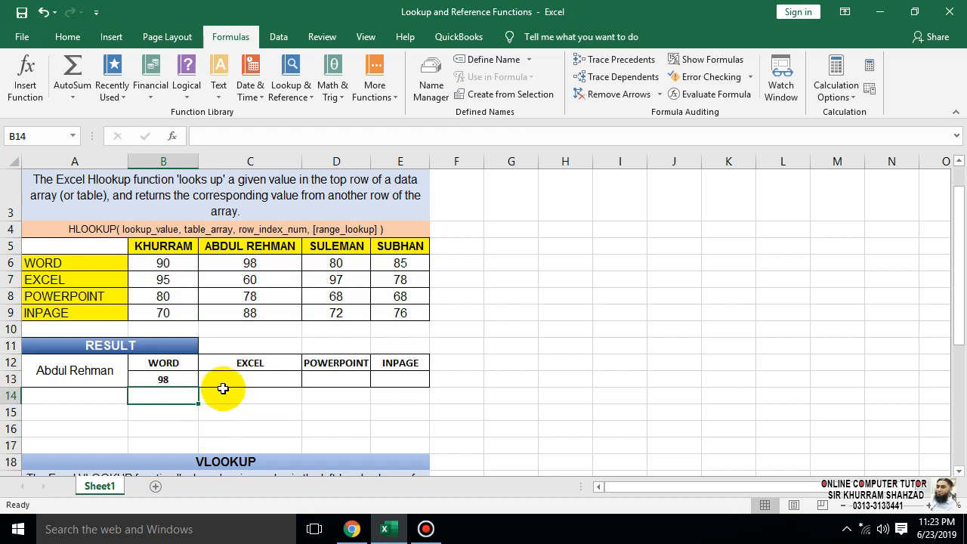
Check the Word result against the looked-up student's Word mark in C6 of the marks table.
left_click(87, 263)
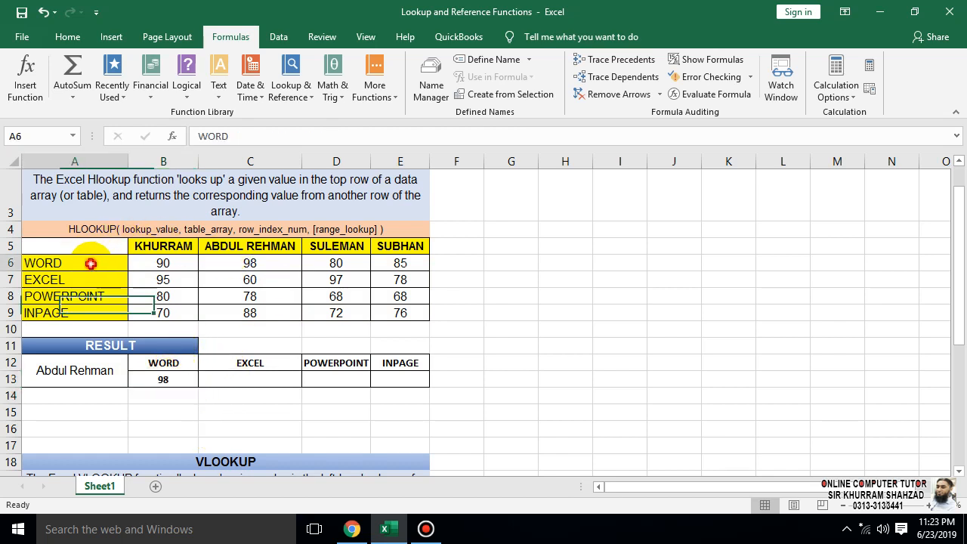
left_click(263, 244)
left_click(62, 263)
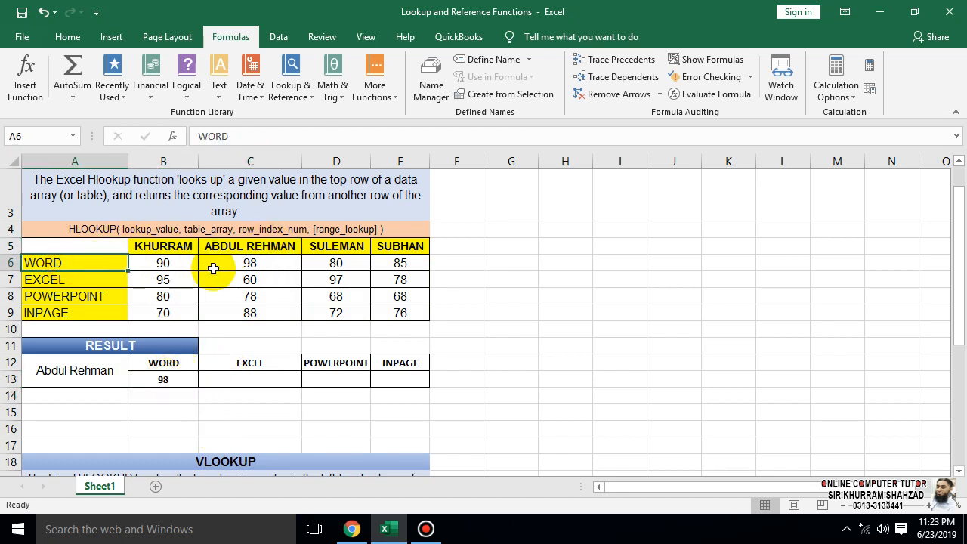
left_click(251, 266)
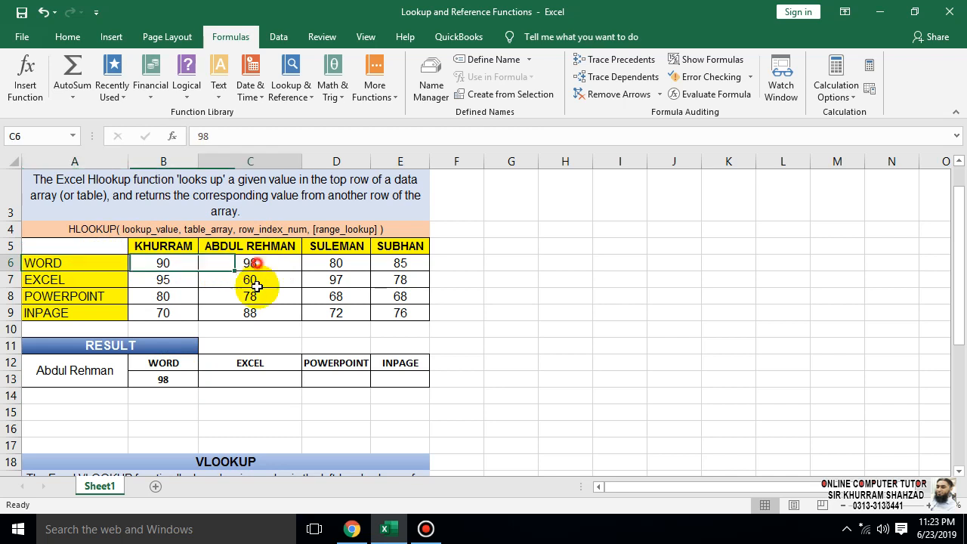
Clear the HLOOKUP formula from the Word result cell B13.
left_click(171, 377)
key("F2")
key("Escape")
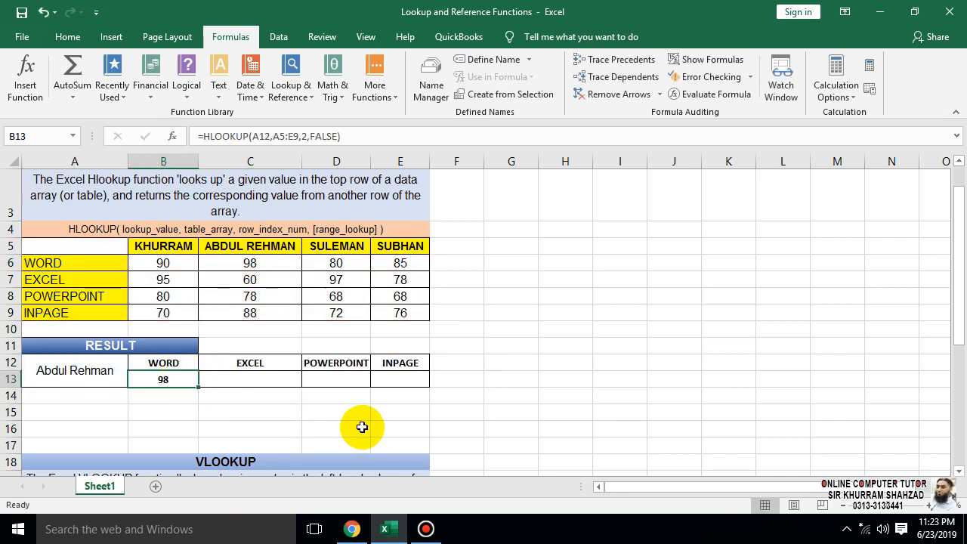
key("Delete")
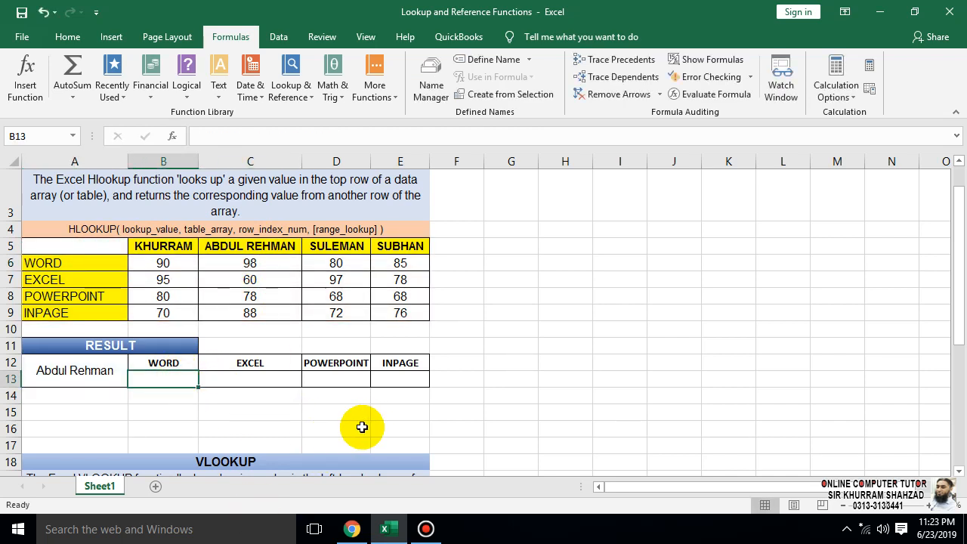
Enter an HLOOKUP formula in B13 with lookup value A12, table array A5:E9, row index 2 and 0 for an exact match.
left_click(896, 511)
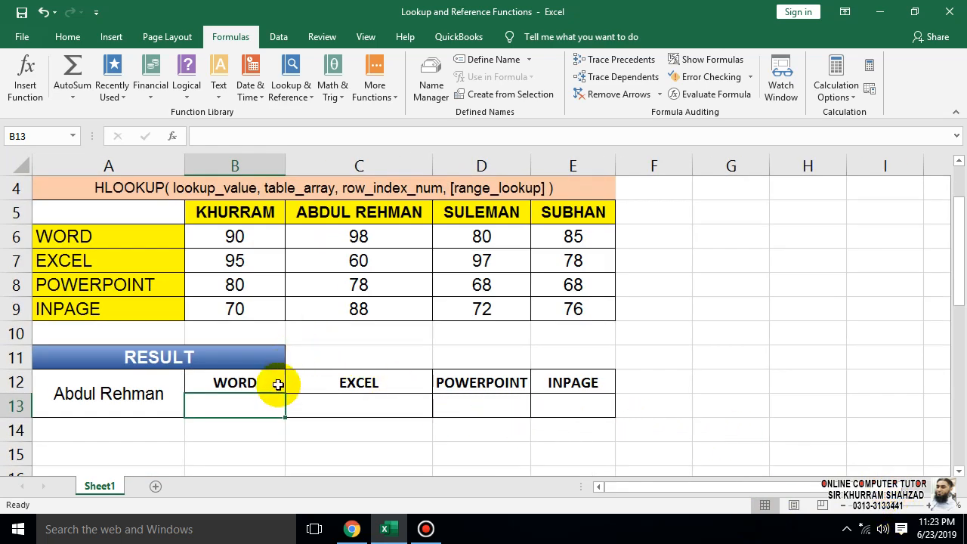
type("=")
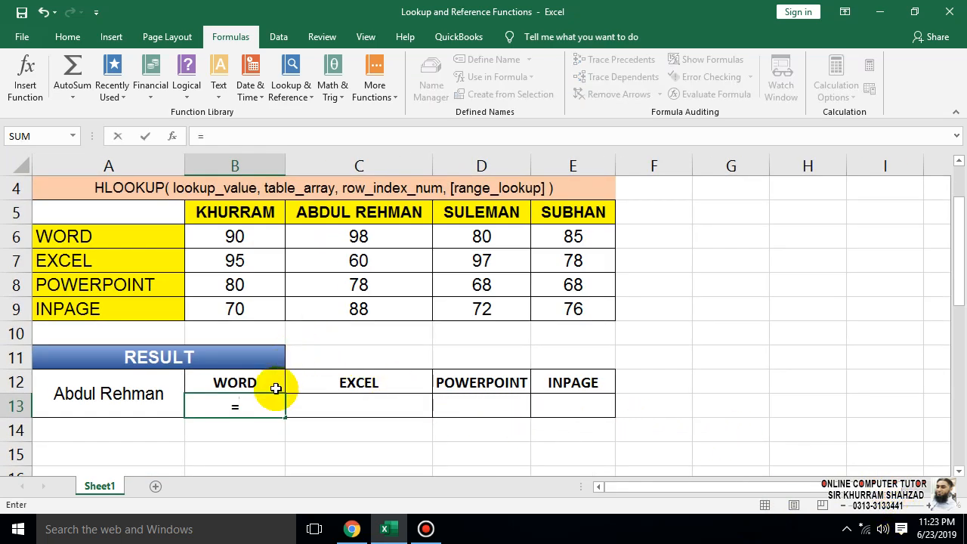
type("HLOOKUP")
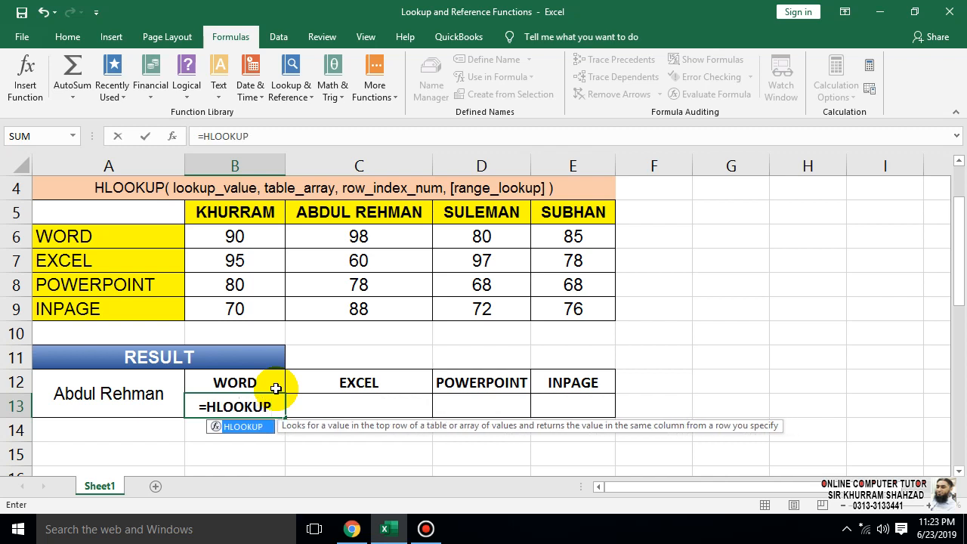
type("(")
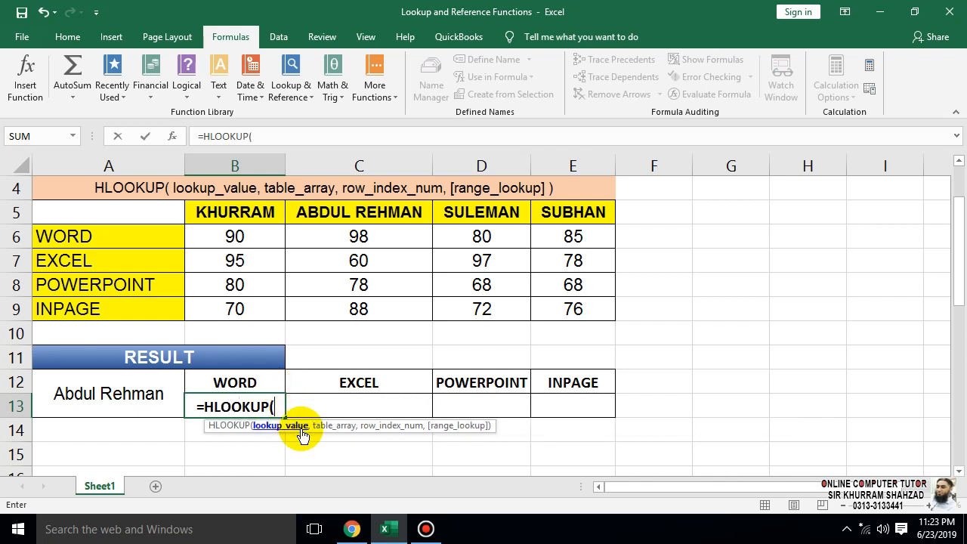
left_click(107, 390)
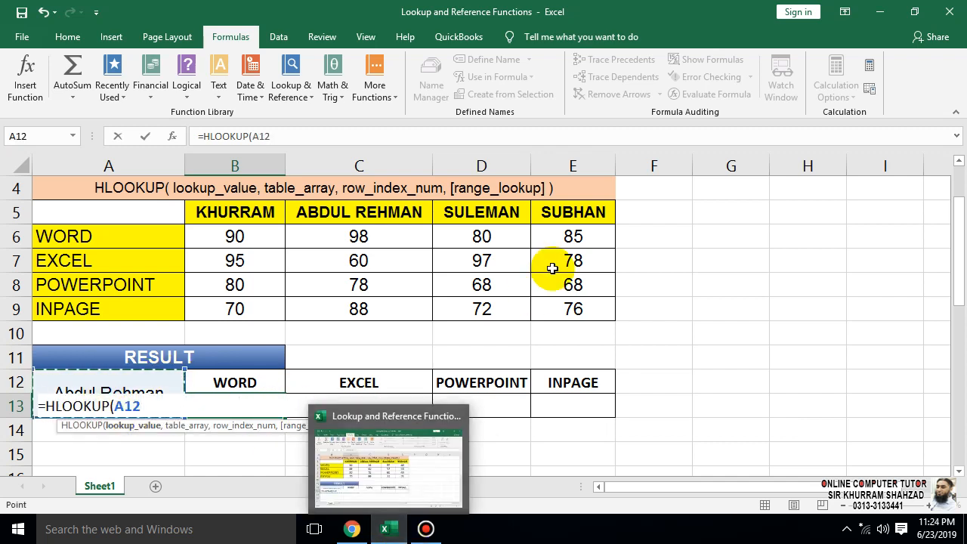
type(",")
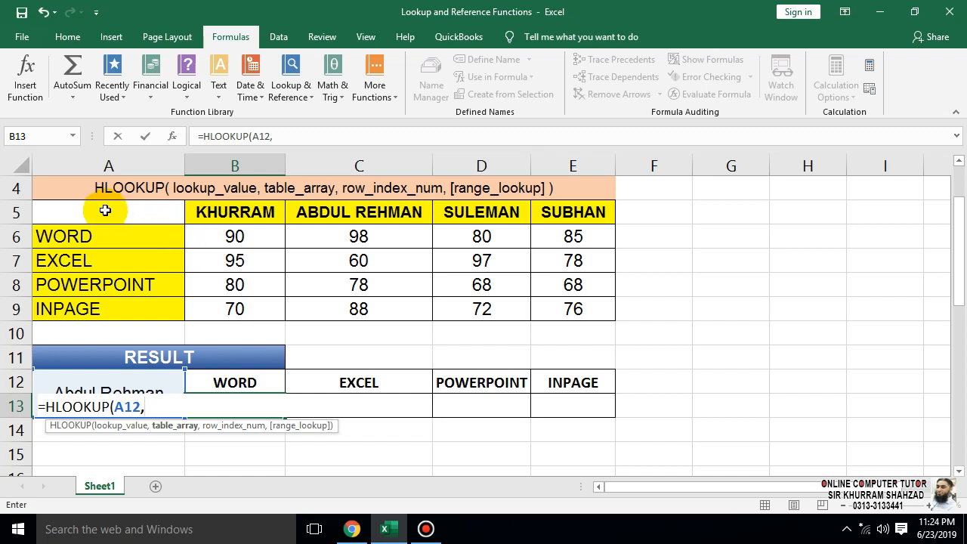
mouse_move(105, 211)
left_mouse_down()
mouse_move(113, 264)
mouse_move(249, 310)
mouse_move(545, 318)
left_mouse_up()
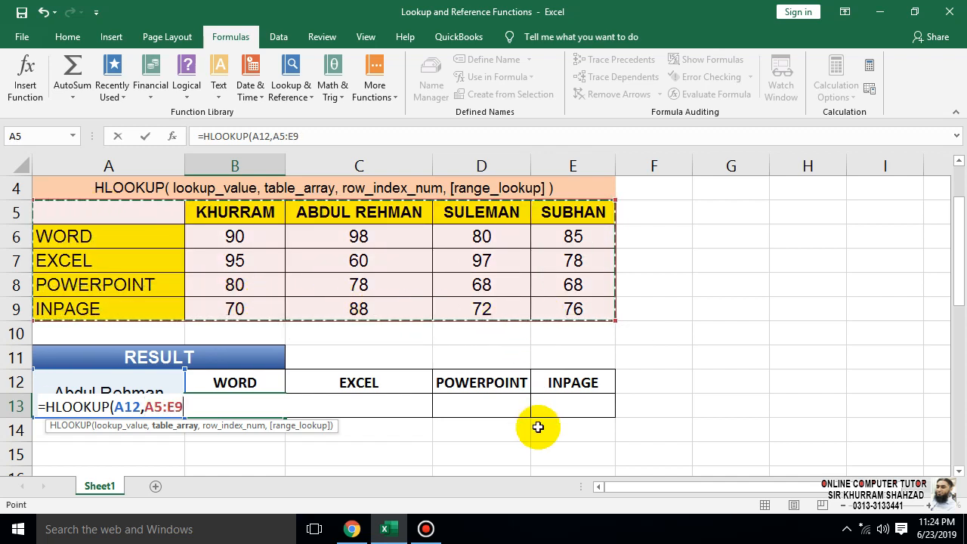
type(",2")
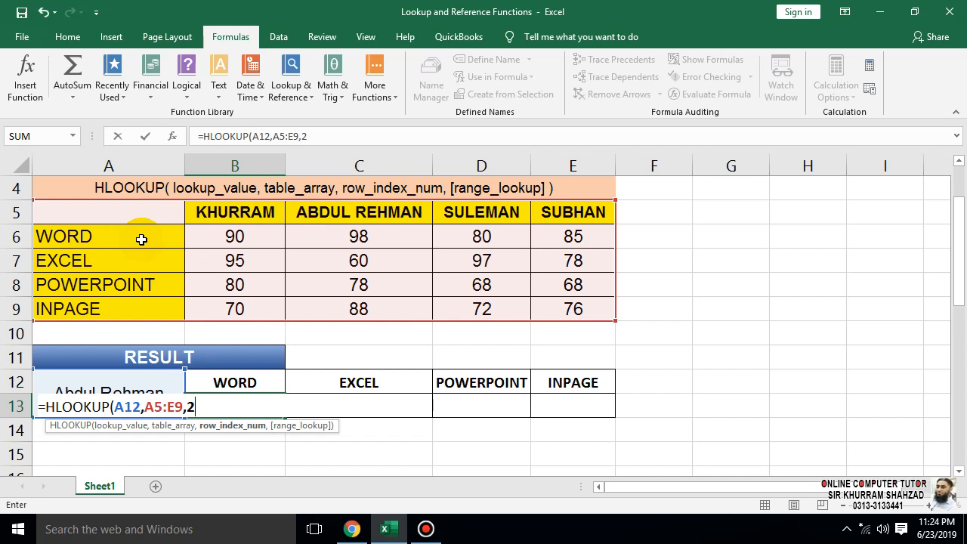
type(",0")
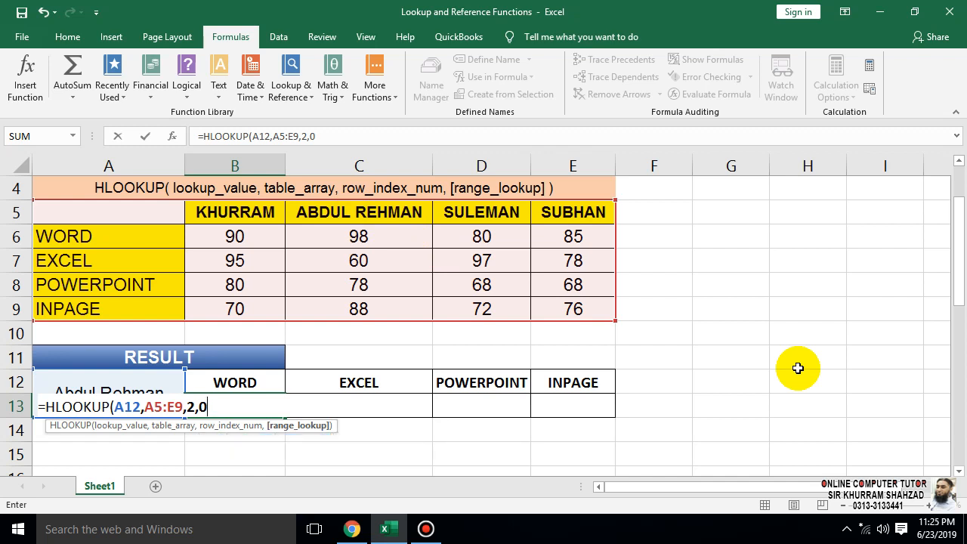
key("Return")
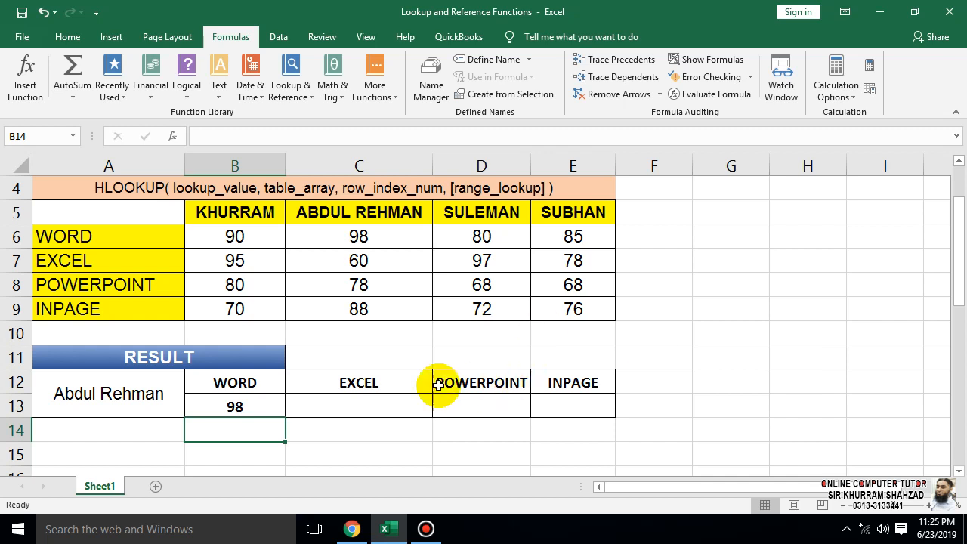
Copy the formula text =HLOOKUP(A12,A5:E9,2,0) from B13 into the Excel result cell C13.
double_click(255, 404)
left_click_drag(254, 405, 26, 407)
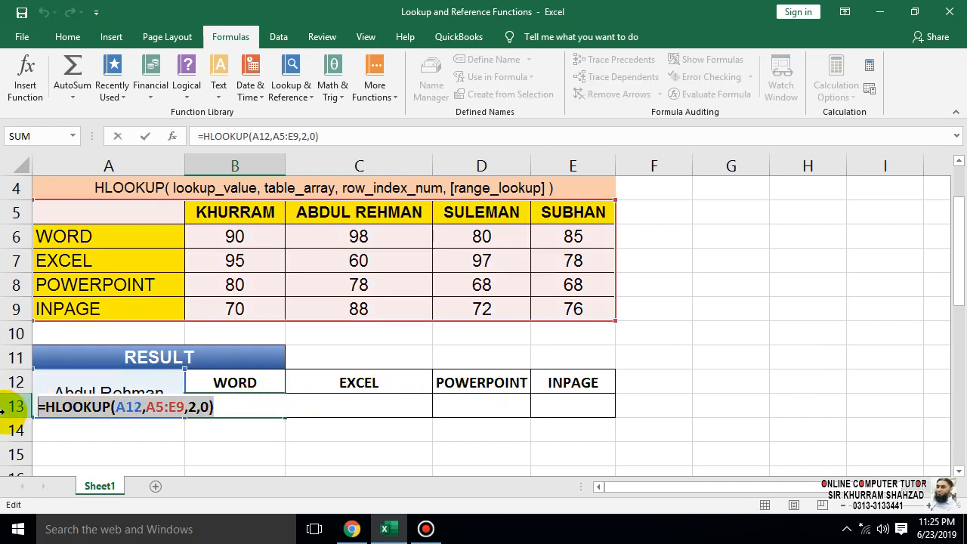
key("Return")
key("Right")
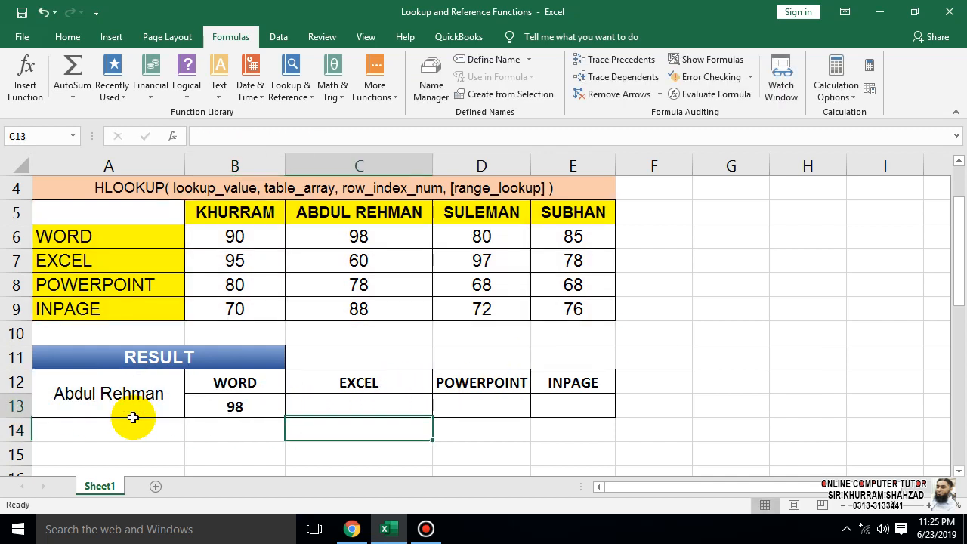
key("Up")
key("F2")
type("=HLOOKUP(A12,A5:E9,2,0)")
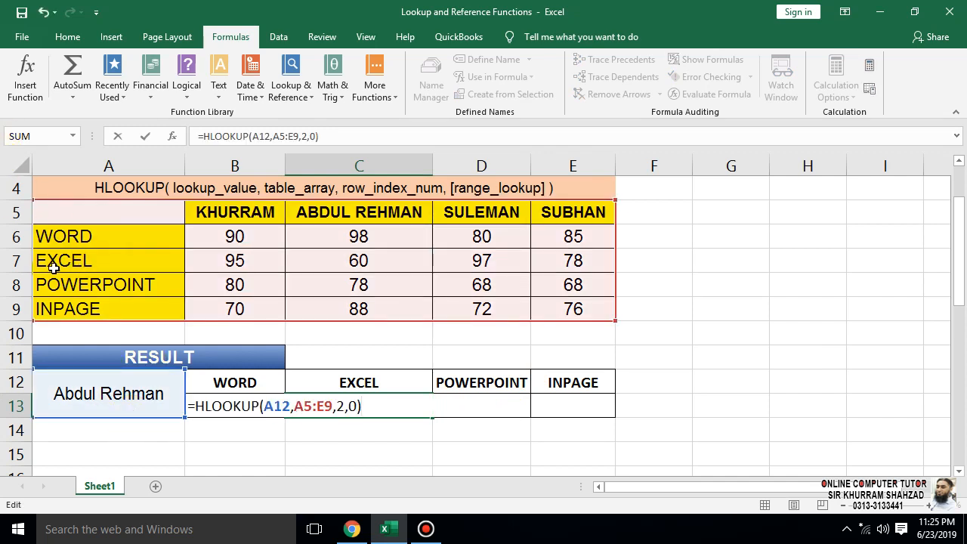
Set the row index of the HLOOKUP formula in C13 to 3.
left_click(341, 407)
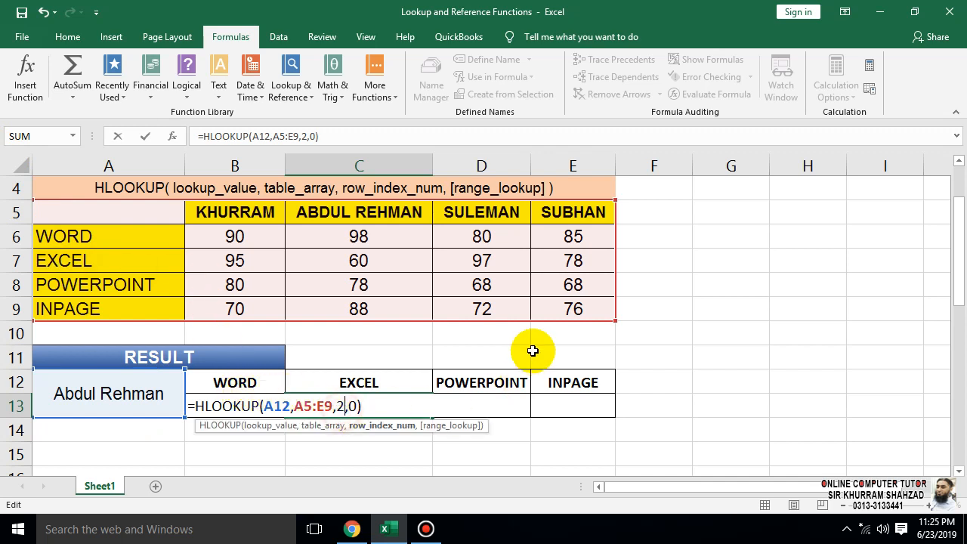
key("BackSpace")
type("3")
key("Return")
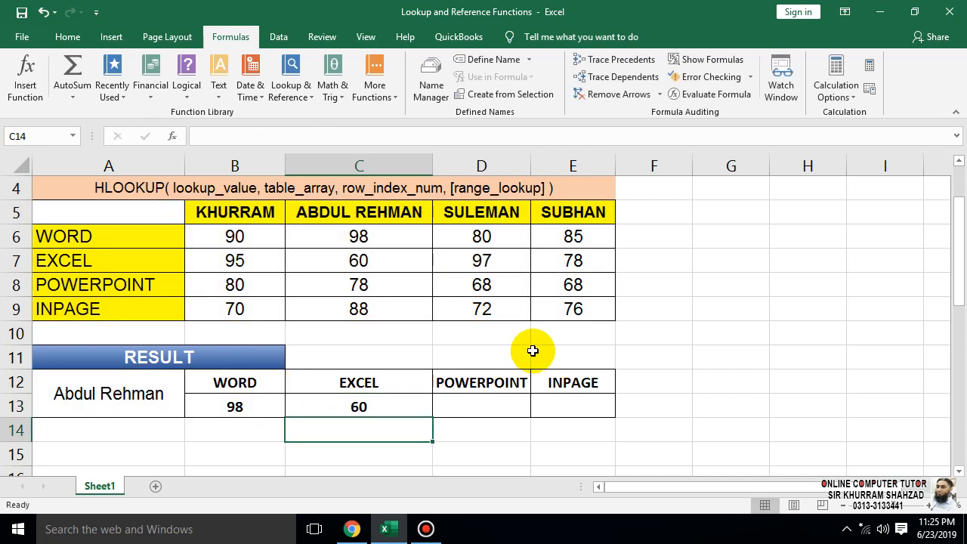
Paste the HLOOKUP formula text into the PowerPoint result cell D13 and set its row index to 4.
left_click(395, 269)
left_click(472, 399)
double_click(471, 399)
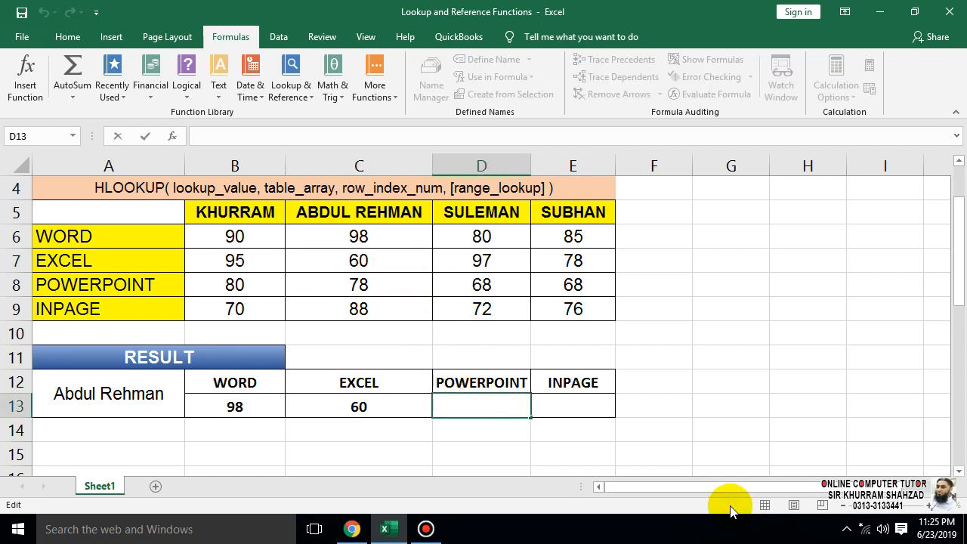
type("=HLOOKUP(A12,A5:E9,2,0)")
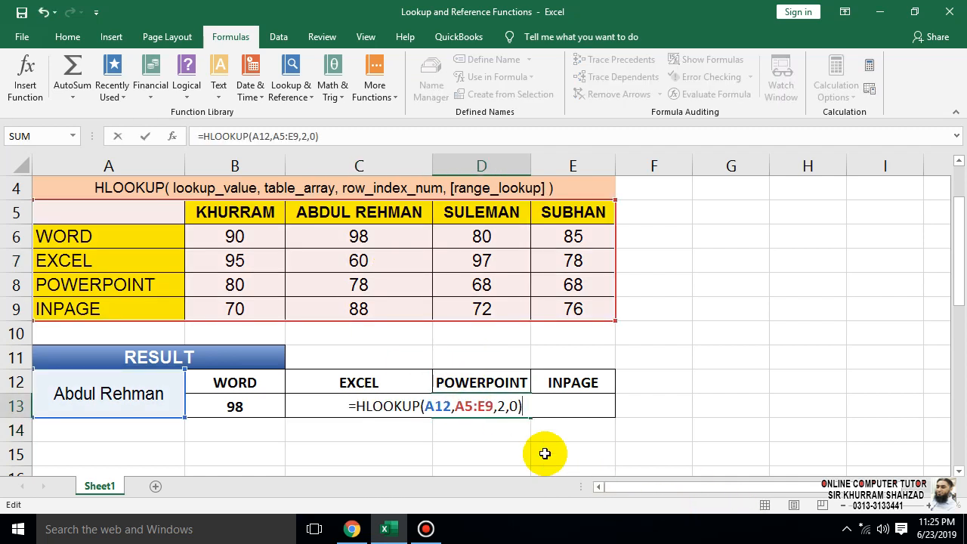
left_click(497, 407)
key("Delete")
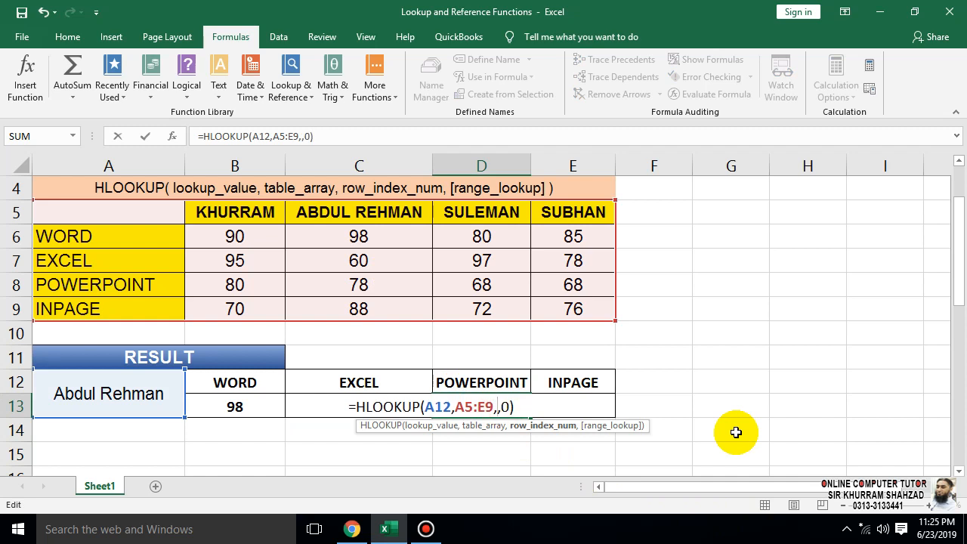
type("4")
key("Return")
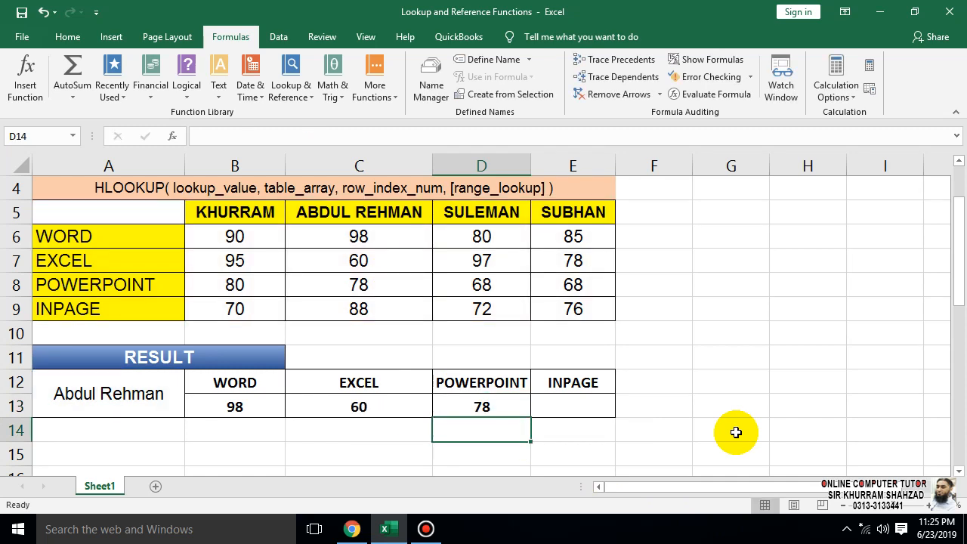
Paste the HLOOKUP formula text into the InPage result cell E13 and set its row index to 5.
left_click(378, 291)
key("ctrl+c")
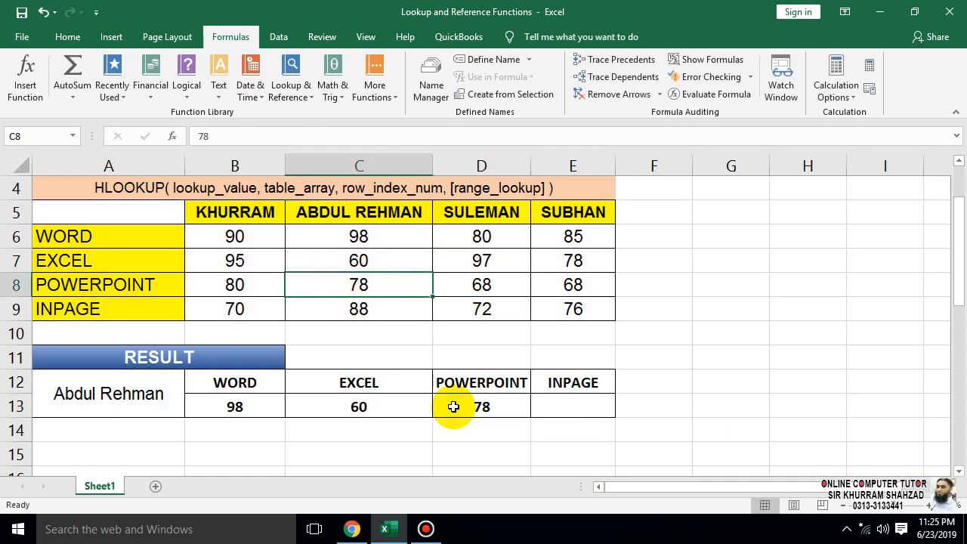
left_click(564, 408)
double_click(565, 407)
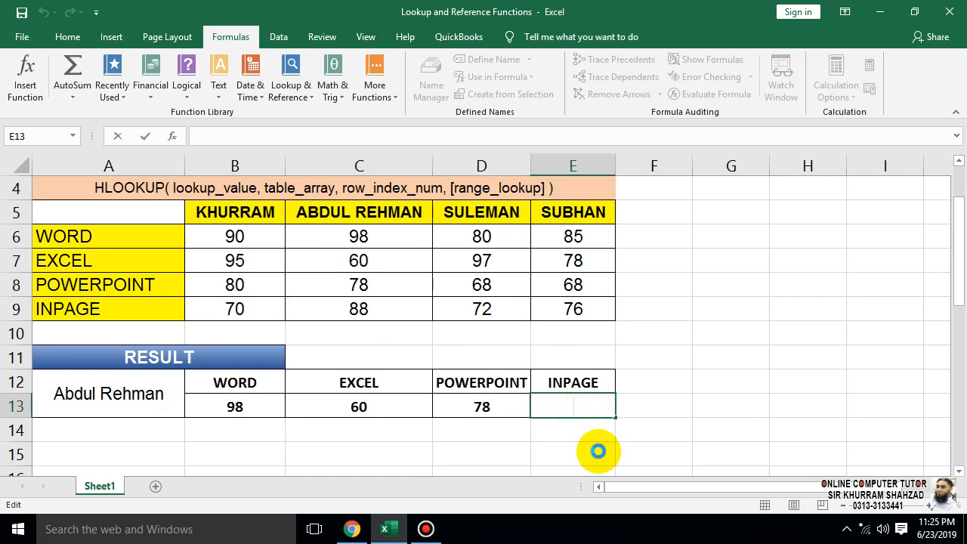
key("ctrl+v")
double_click(608, 408)
key("BackSpace")
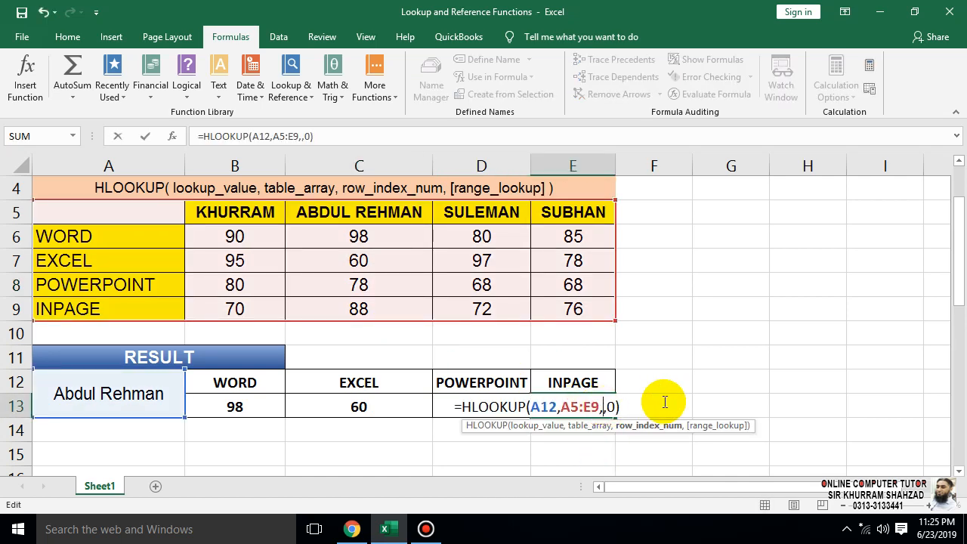
key("Return")
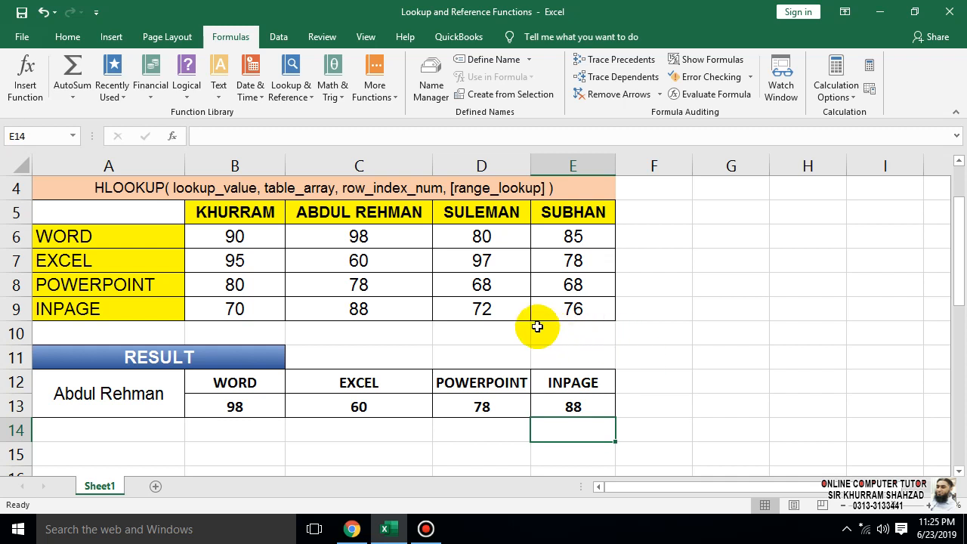
Compare the looked-up student's marks in column C with the results in row 13.
left_click(353, 242)
left_click(372, 270)
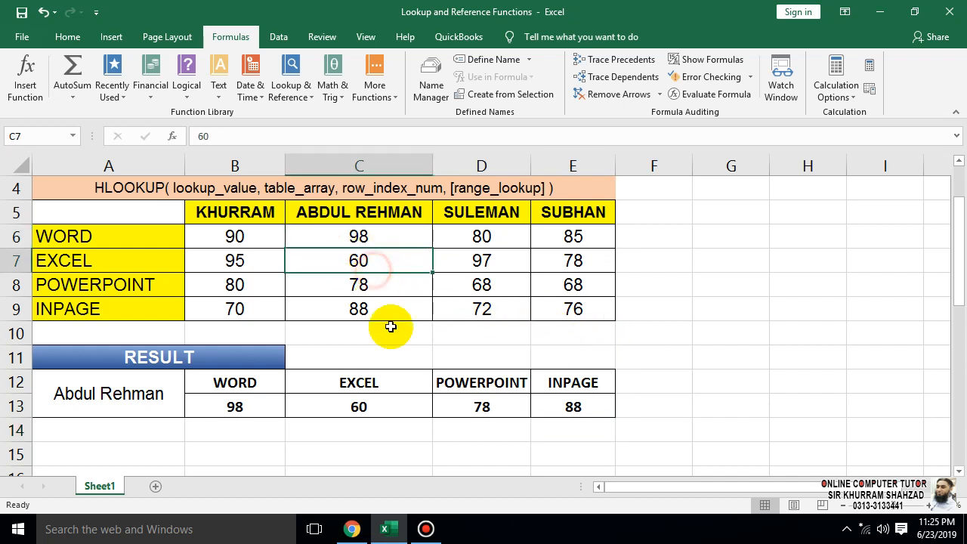
left_click(380, 284)
left_click(572, 407)
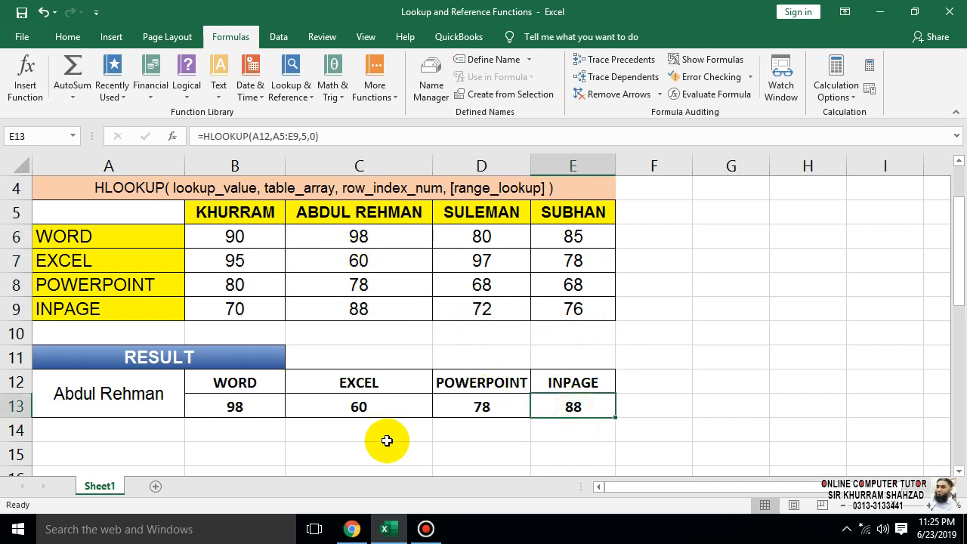
Replace the lookup name in A12 with the student name from the marks table header D5.
left_click(106, 393)
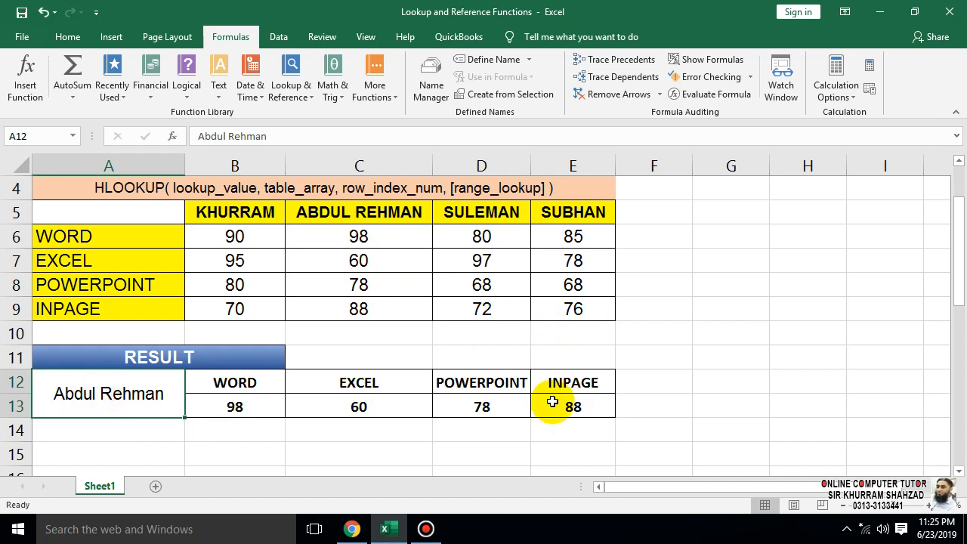
type("SULEMAN")
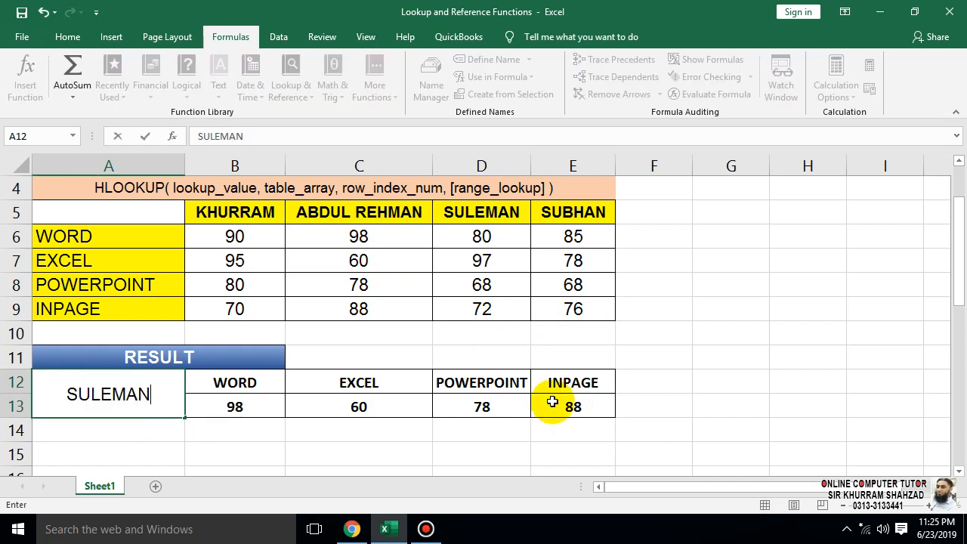
key("Return")
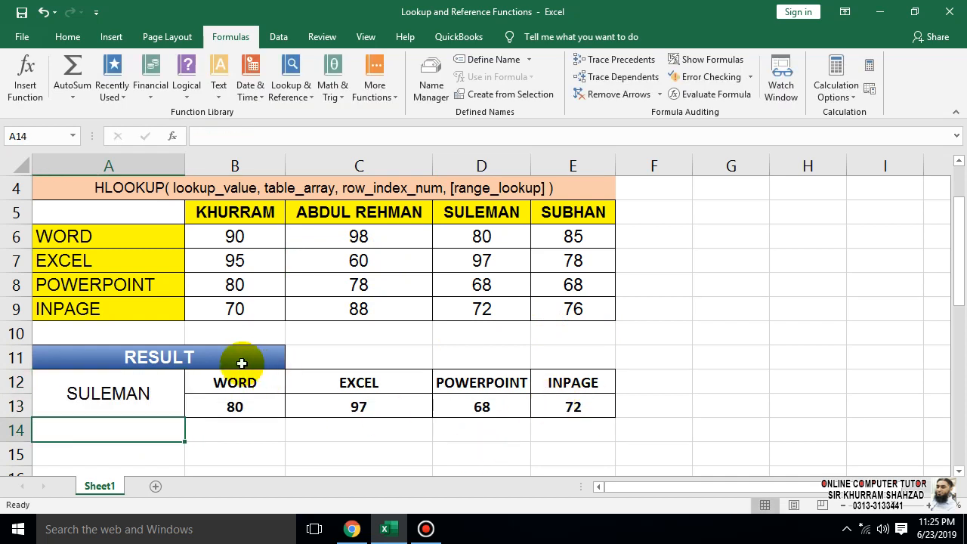
Compare the Word and Excel results in B13 and C13 with the marks in D6 and D7.
left_click(237, 407)
left_click(482, 237)
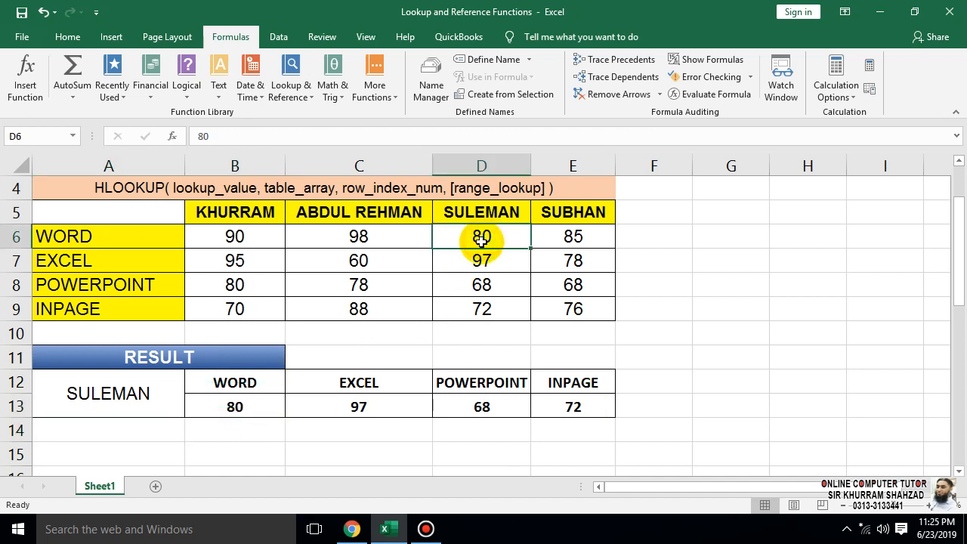
left_click(313, 403)
left_click(484, 251)
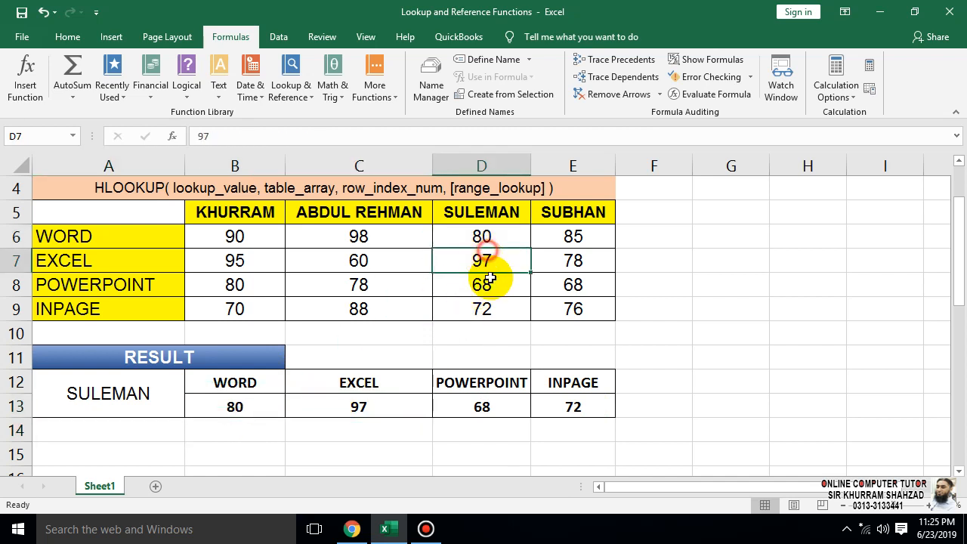
Compare the PowerPoint and InPage results in D13 and E13 with the marks in D8 and D9.
left_click(483, 405)
left_click(487, 306)
left_click(574, 404)
left_click(483, 299)
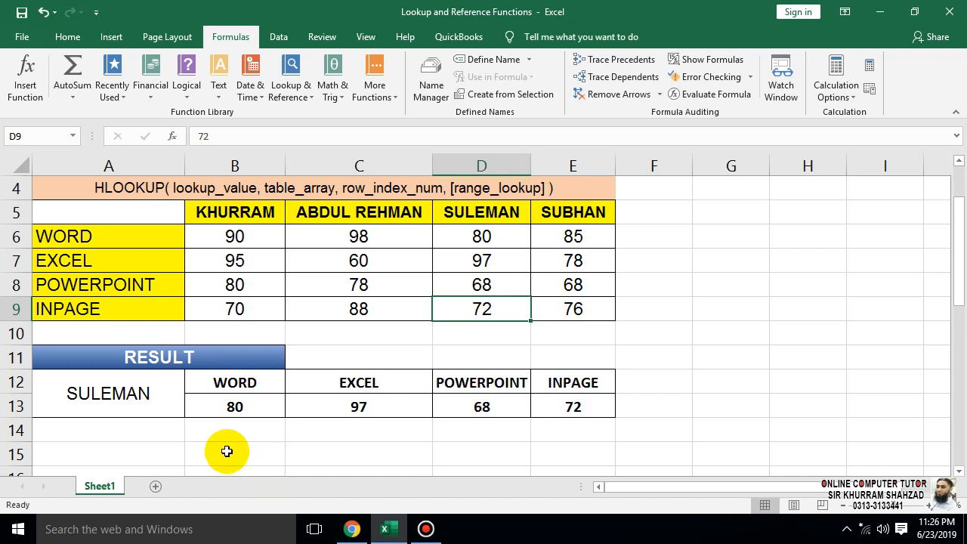
Review the VLOOKUP section against the HLOOKUP table's student name headers in B5:E5.
scroll(168, 408, "down", 3)
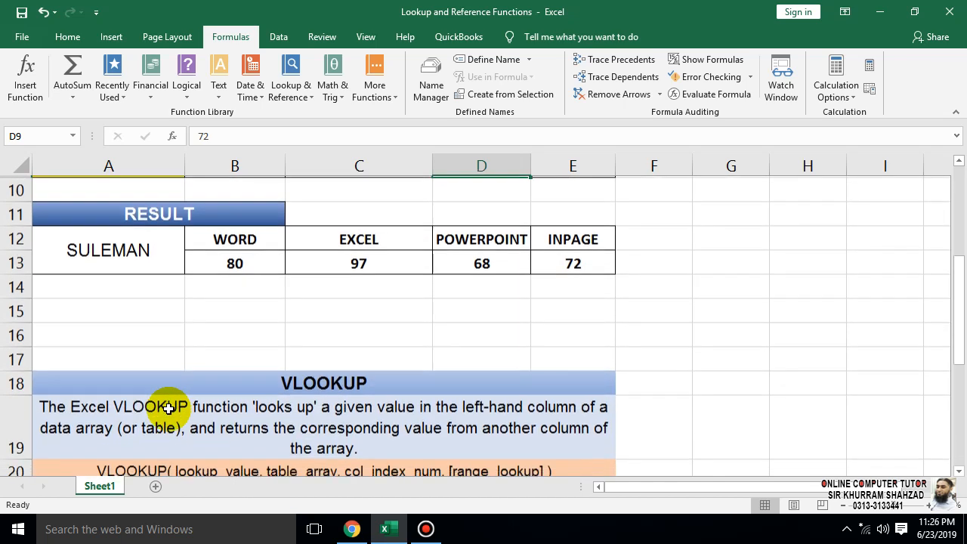
scroll(174, 397, "down", 1)
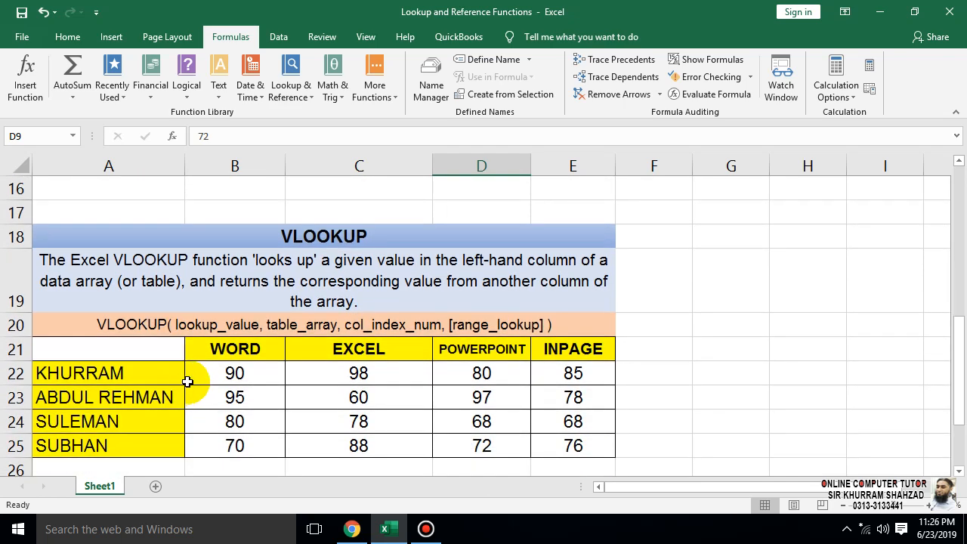
scroll(370, 417, "up", 5)
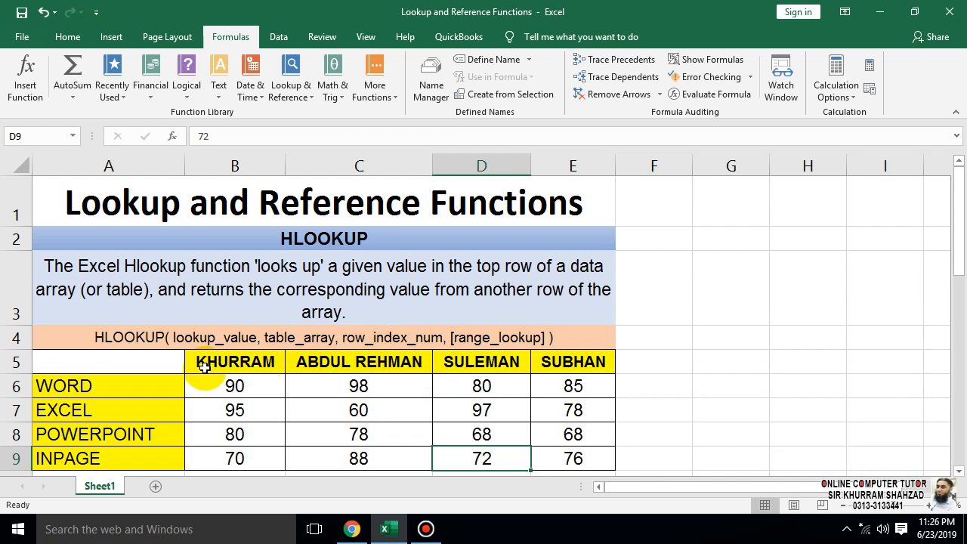
left_click_drag(204, 367, 583, 369)
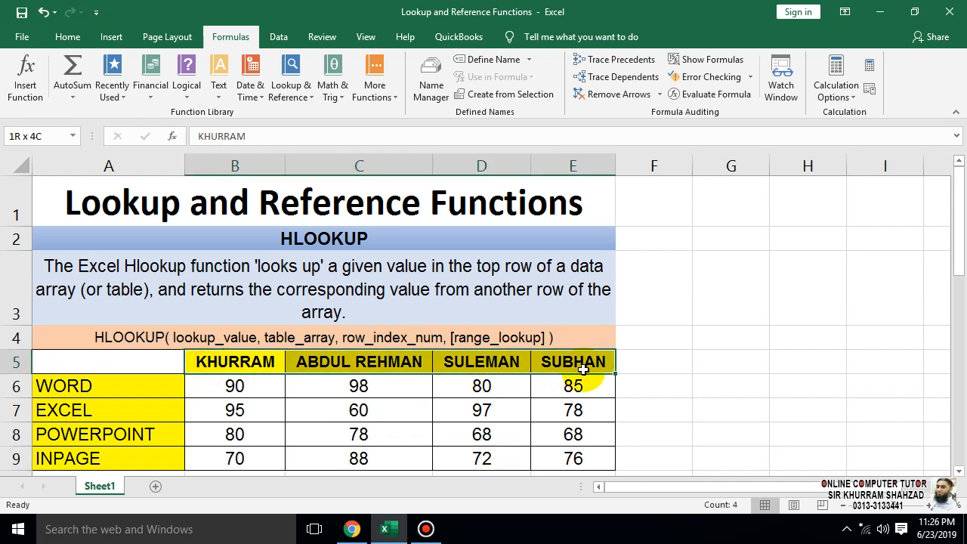
left_click_drag(583, 369, 582, 373)
scroll(582, 373, "down", 4)
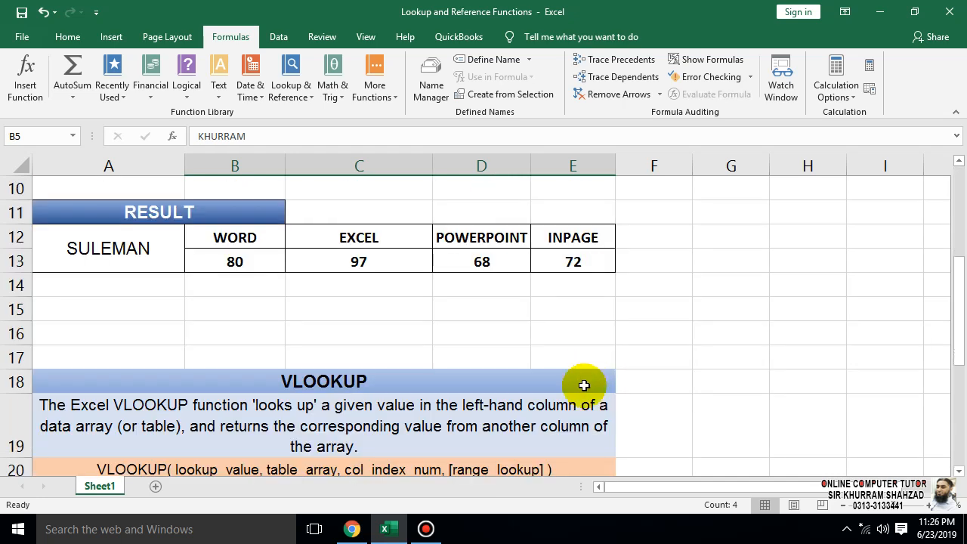
scroll(540, 381, "down", 1)
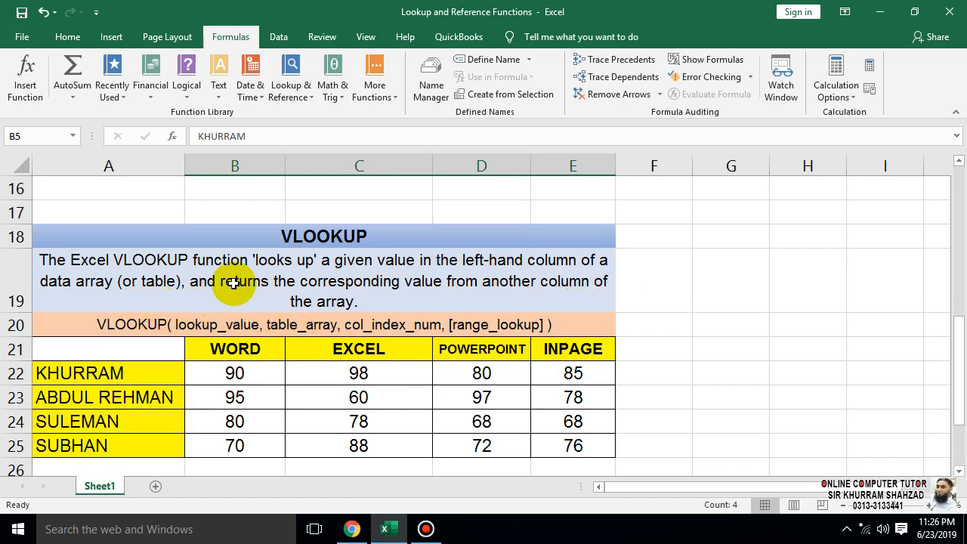
Examine the VLOOKUP table's student names in A22:A25 and subject headers in B21:E21 against the HLOOKUP table's layout.
left_click_drag(112, 370, 112, 449)
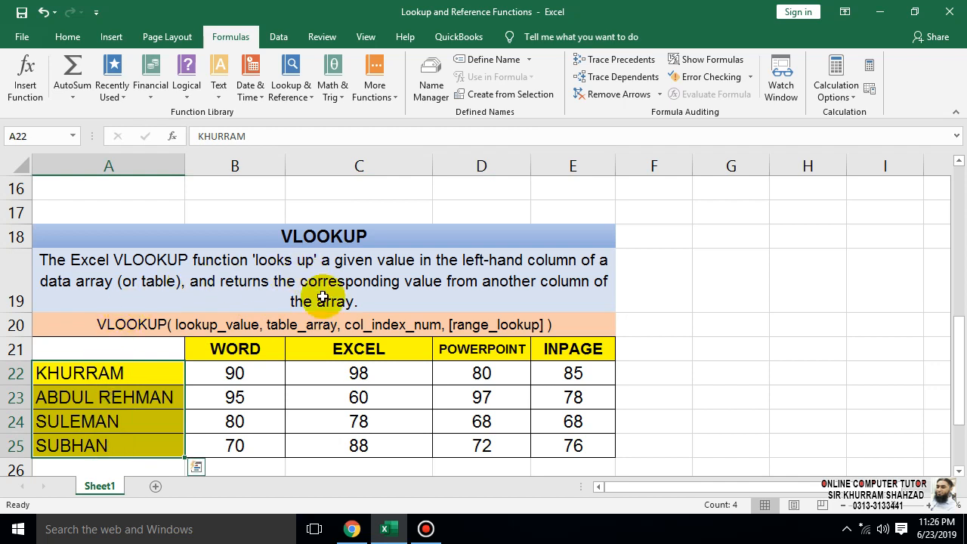
left_click(279, 343)
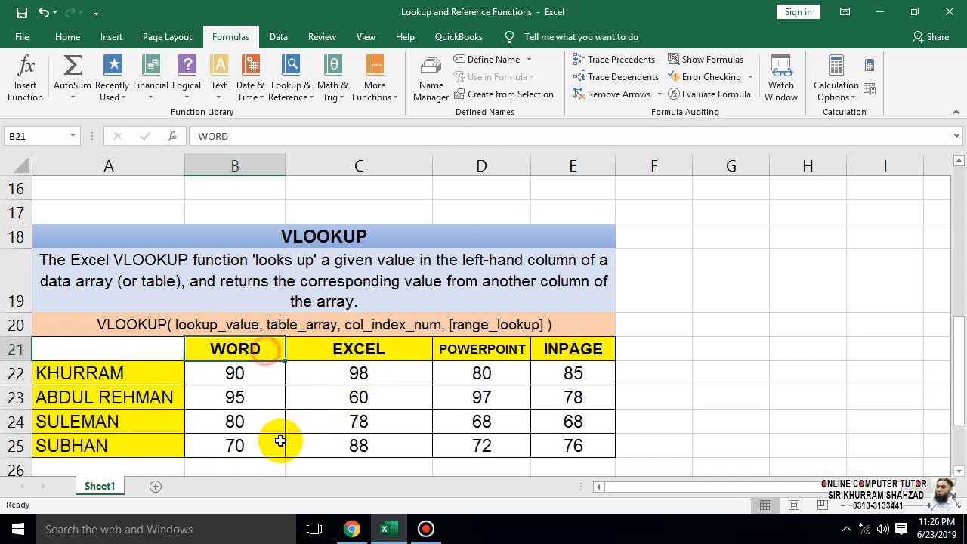
scroll(566, 362, "up", 4)
scroll(562, 417, "up", 1)
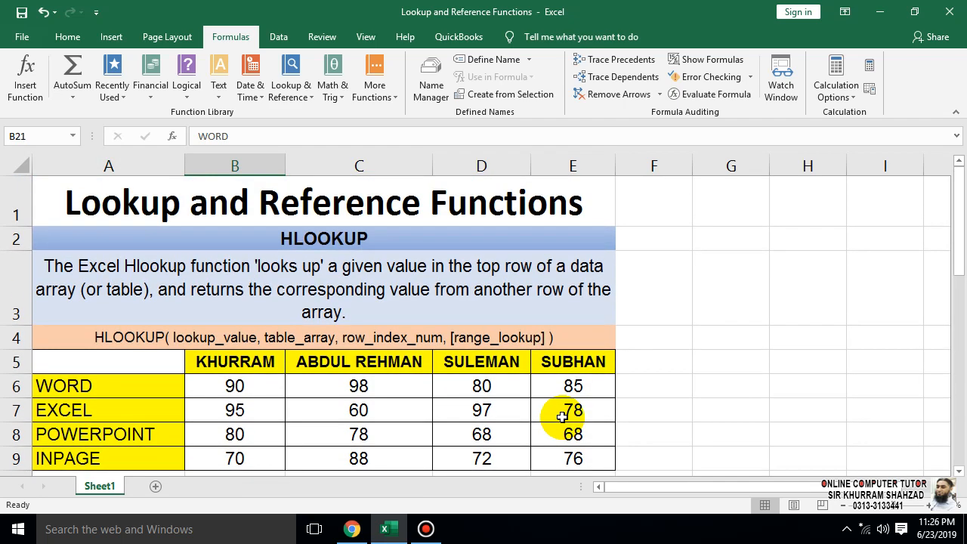
scroll(566, 403, "down", 5)
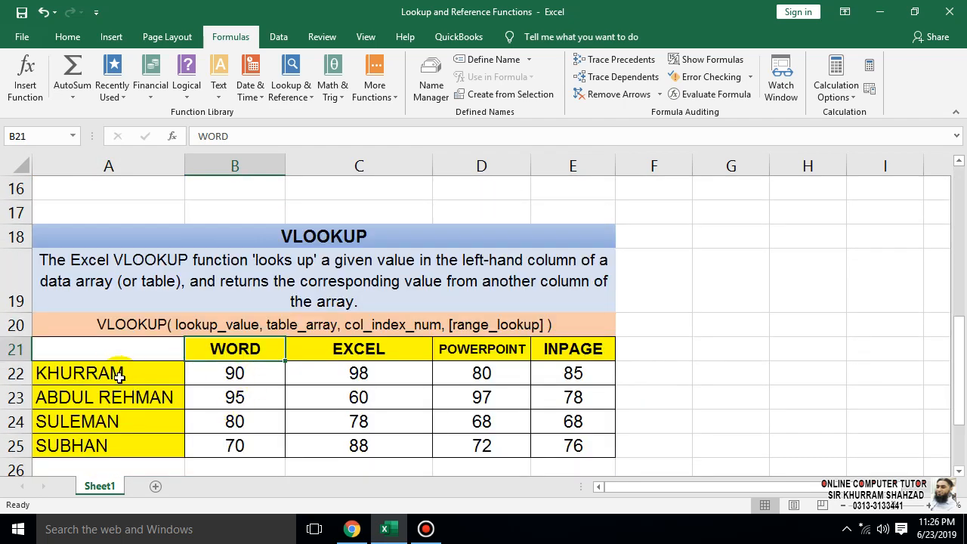
left_click_drag(118, 371, 125, 446)
scroll(209, 395, "up", 4)
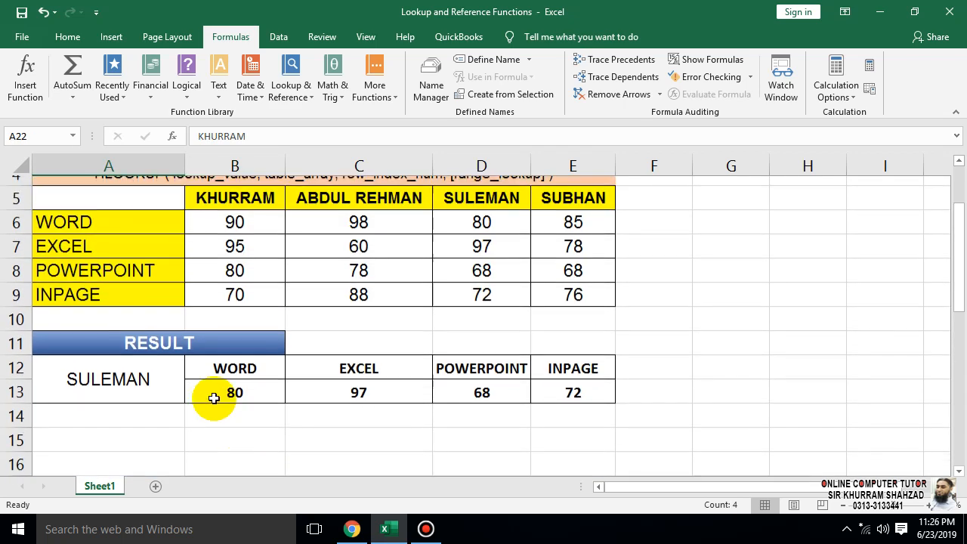
scroll(208, 381, "down", 3)
left_click(230, 425)
left_click_drag(230, 425, 562, 417)
scroll(393, 355, "down", 3)
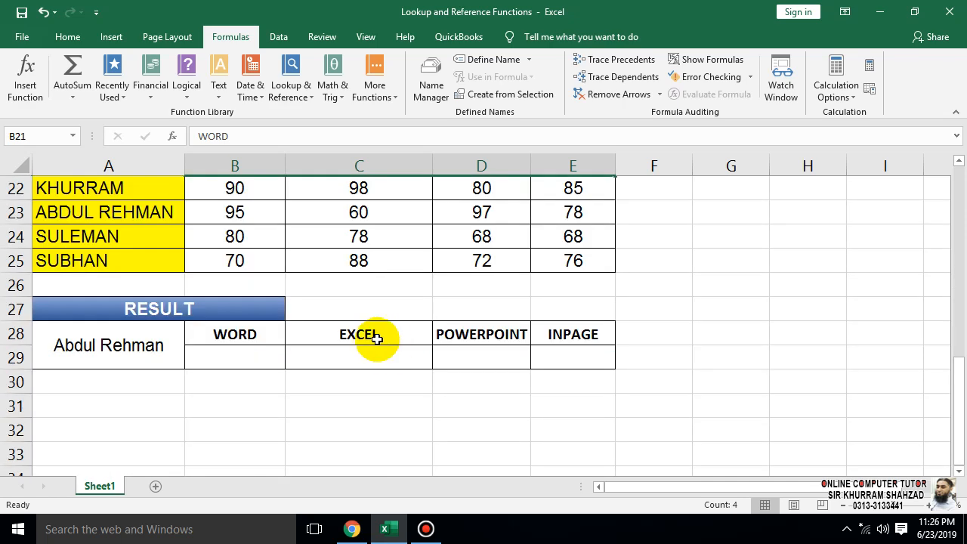
Enter the formula =VLOOKUP(A28,A21:E25,2,0) in the Word result cell B29.
left_click(239, 361)
scroll(346, 376, "up", 1)
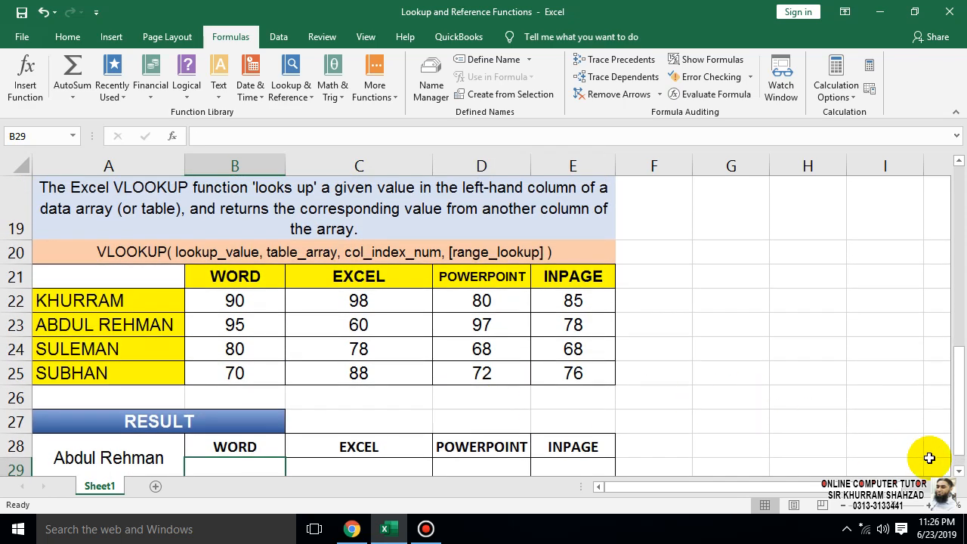
left_click(959, 471)
left_click(959, 471)
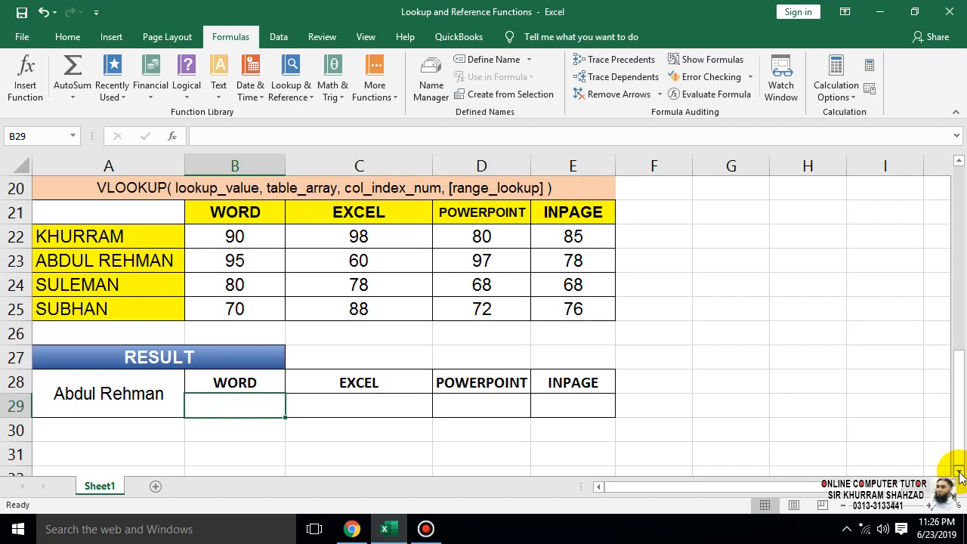
type("=VLOO")
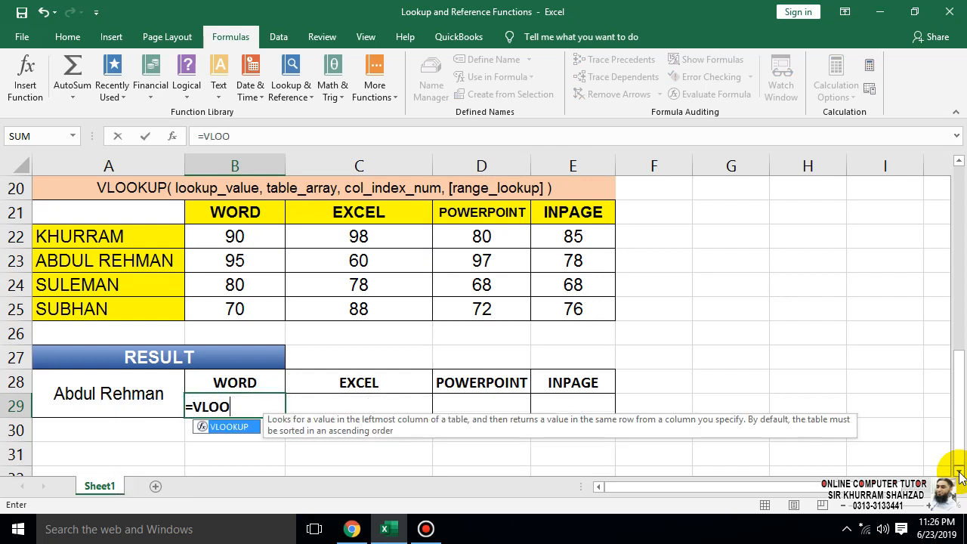
type("KUP(")
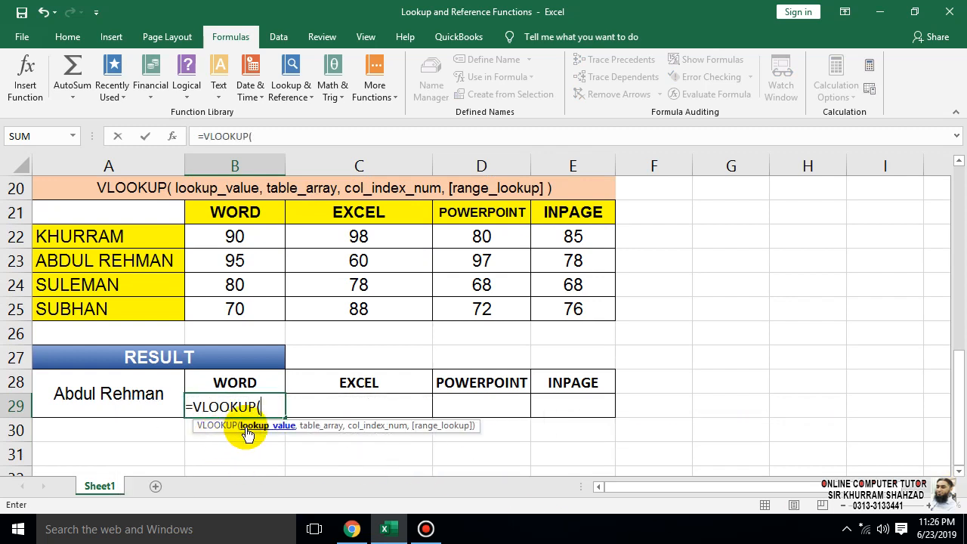
left_click(121, 398)
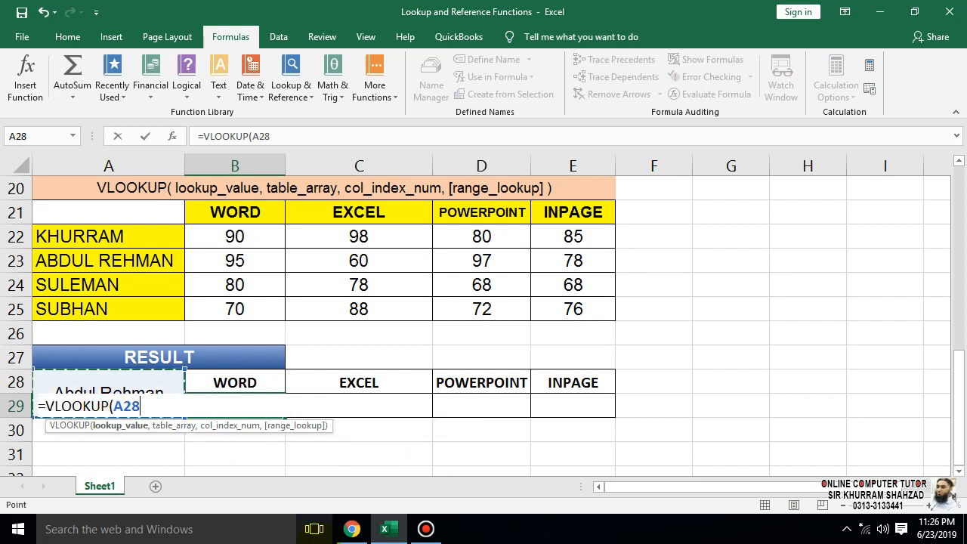
type(",")
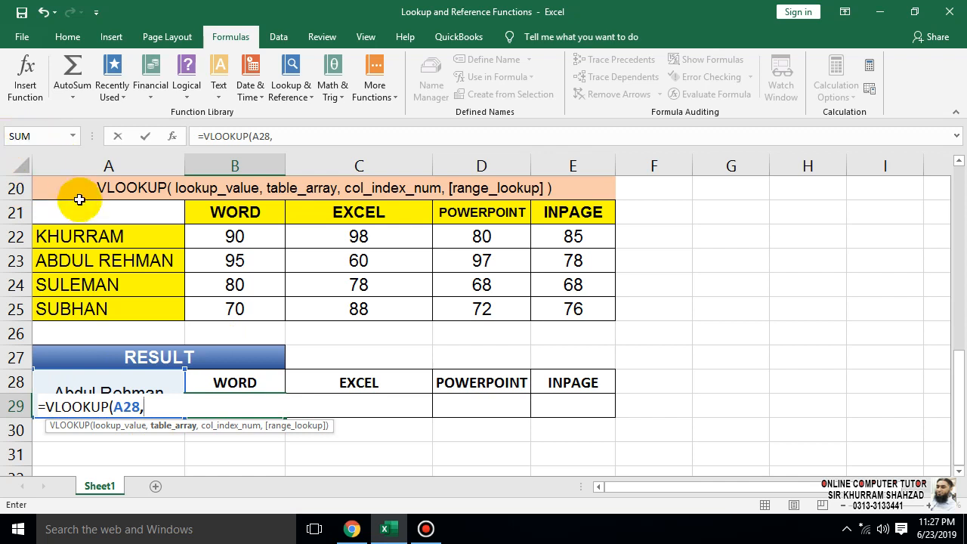
left_click_drag(79, 206, 573, 311)
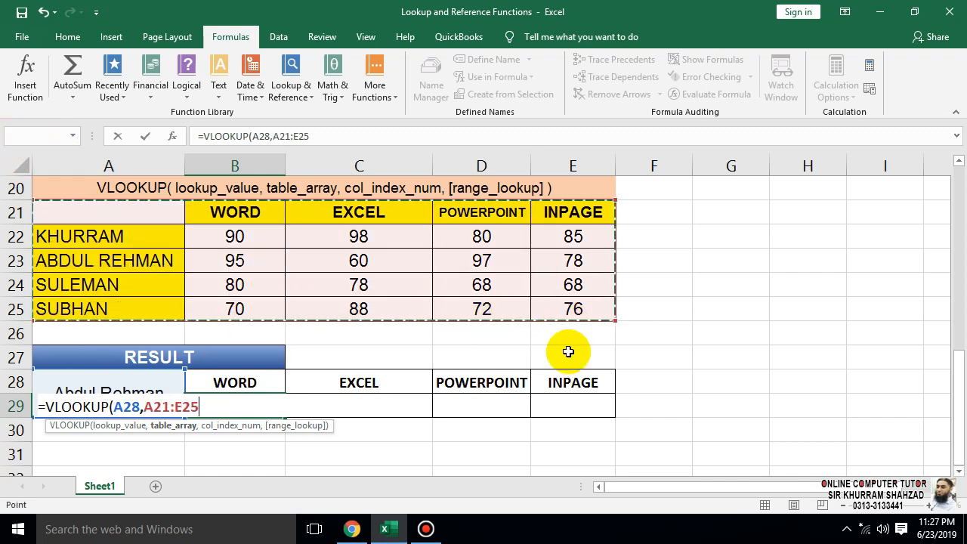
type(",2")
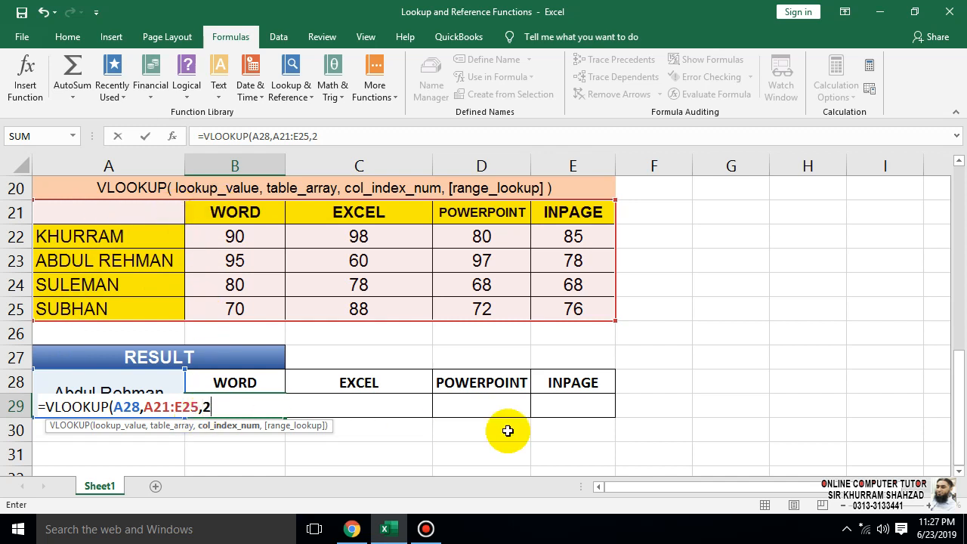
type(",")
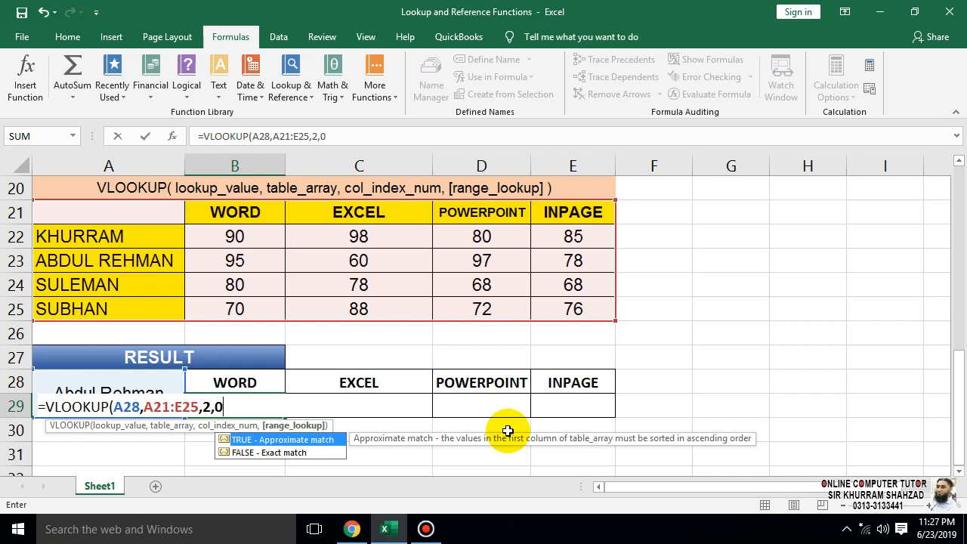
type("0)")
key("Return")
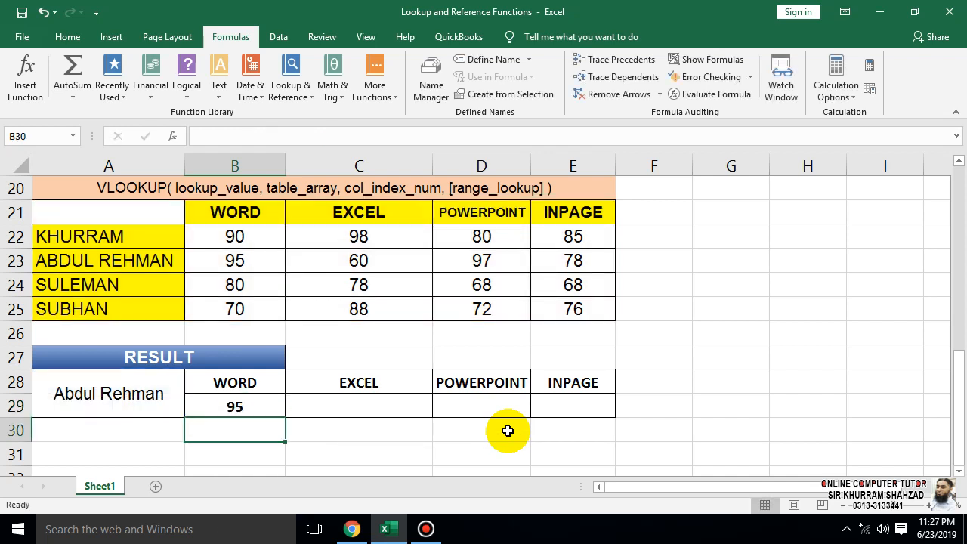
Inspect the VLOOKUP formula in B29 and compare its result with the Word mark in B23.
left_click(261, 400)
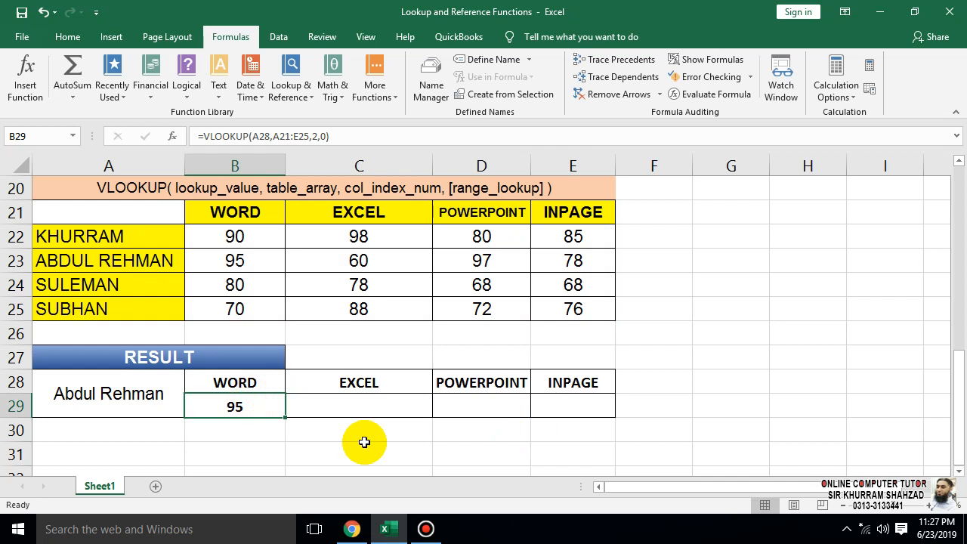
key("F2")
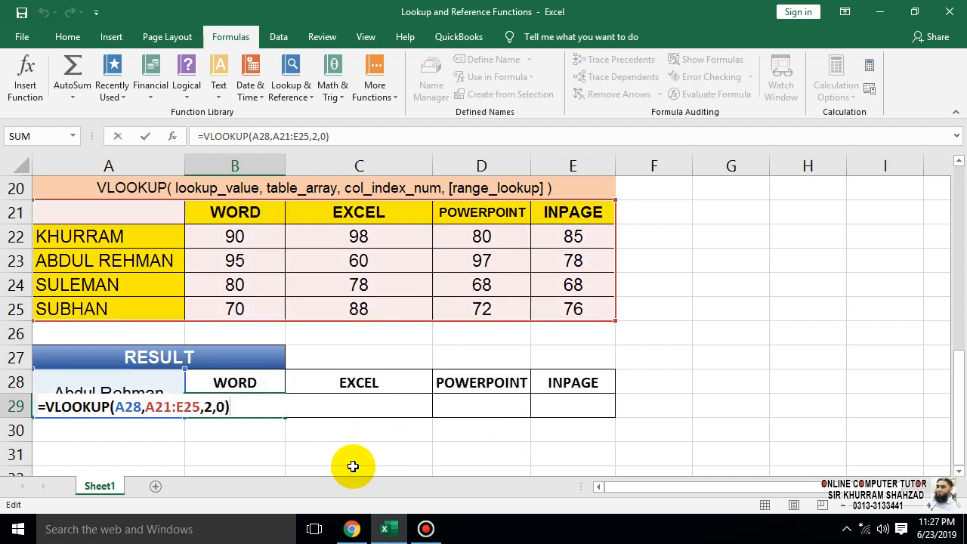
key("Escape")
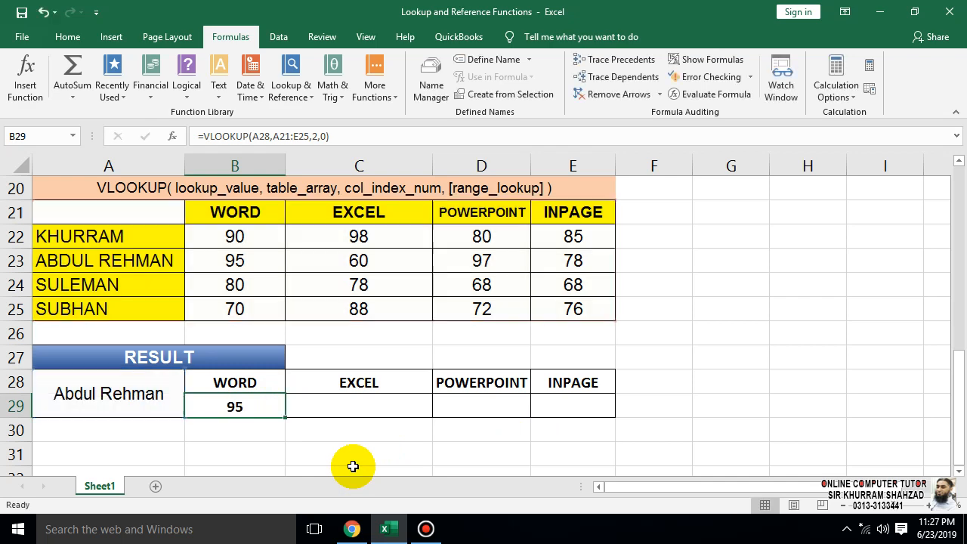
left_click(241, 259)
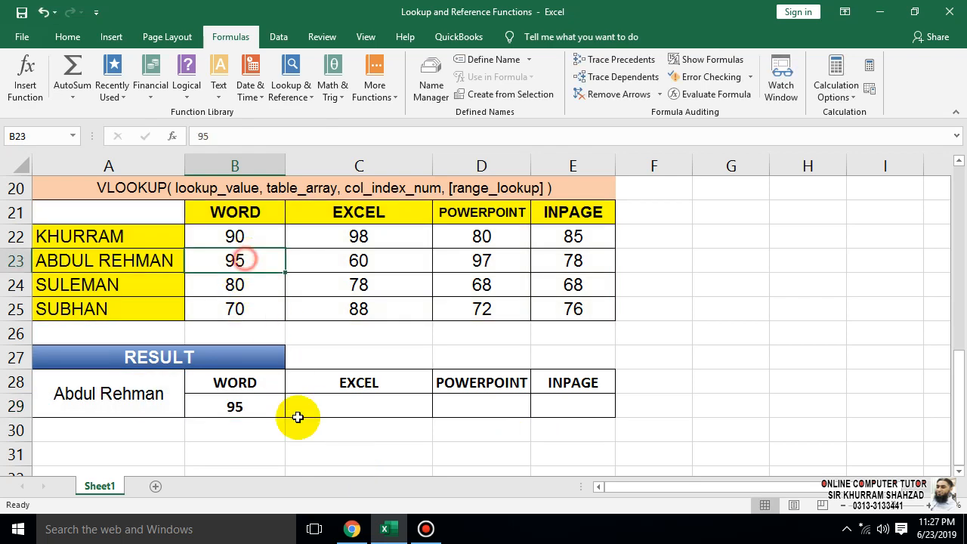
left_click(237, 409)
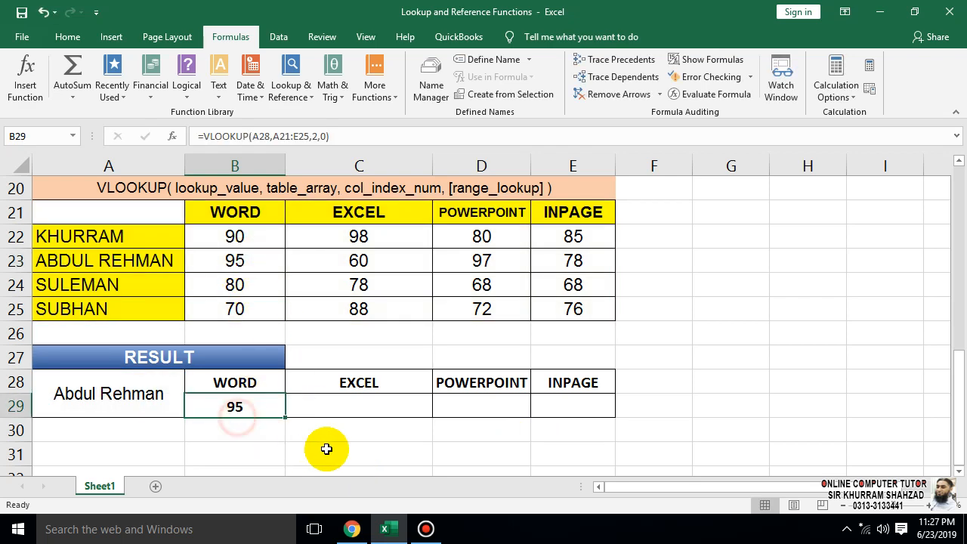
Copy the VLOOKUP formula text from B29 into the Excel result cell C29 and set its column index to 3.
double_click(257, 405)
left_click_drag(255, 406, 2, 384)
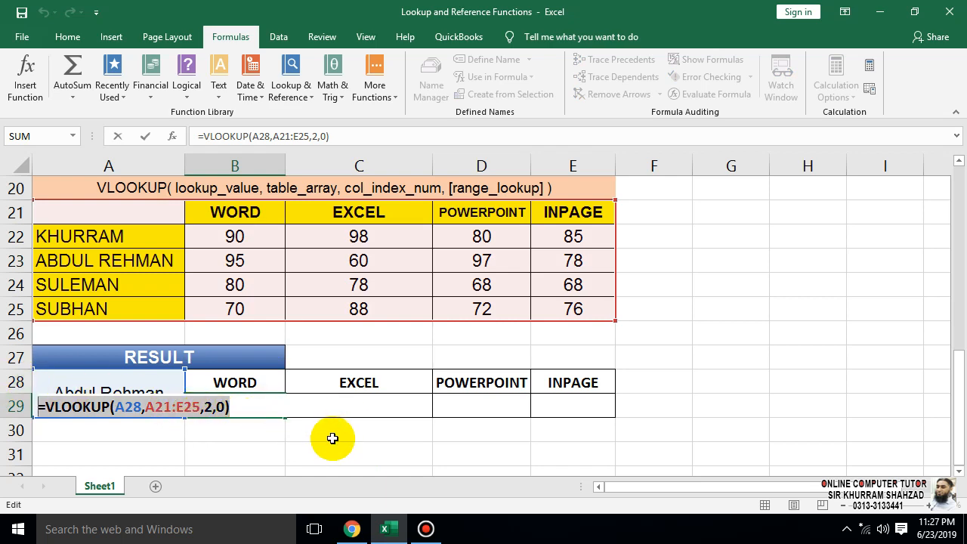
key("Escape")
left_click(346, 410)
key("ctrl+v")
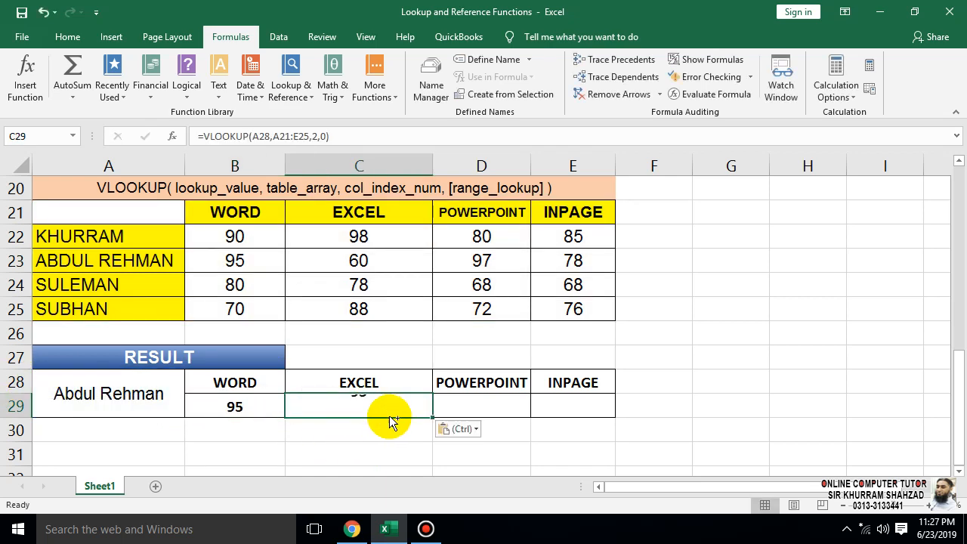
double_click(378, 410)
left_click(364, 407)
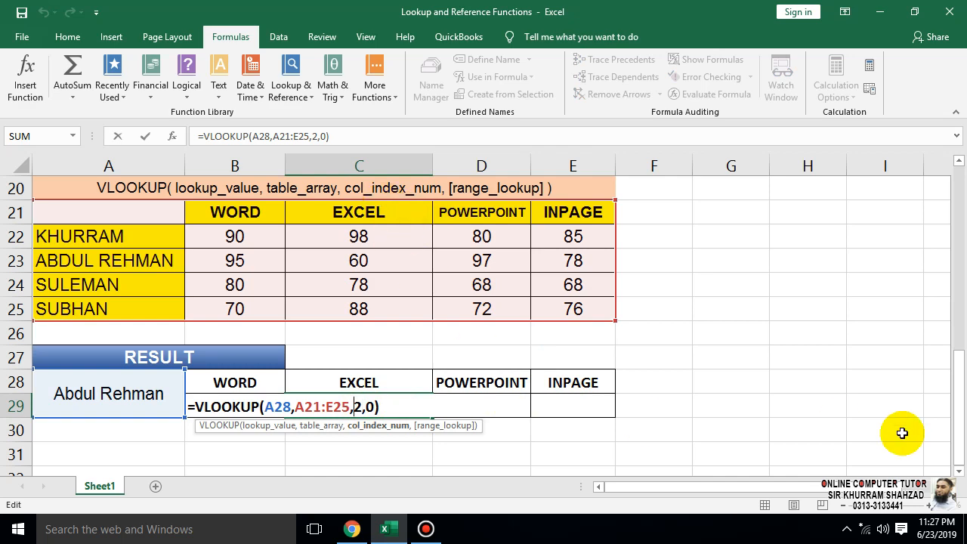
key("Delete")
type("3")
key("Return")
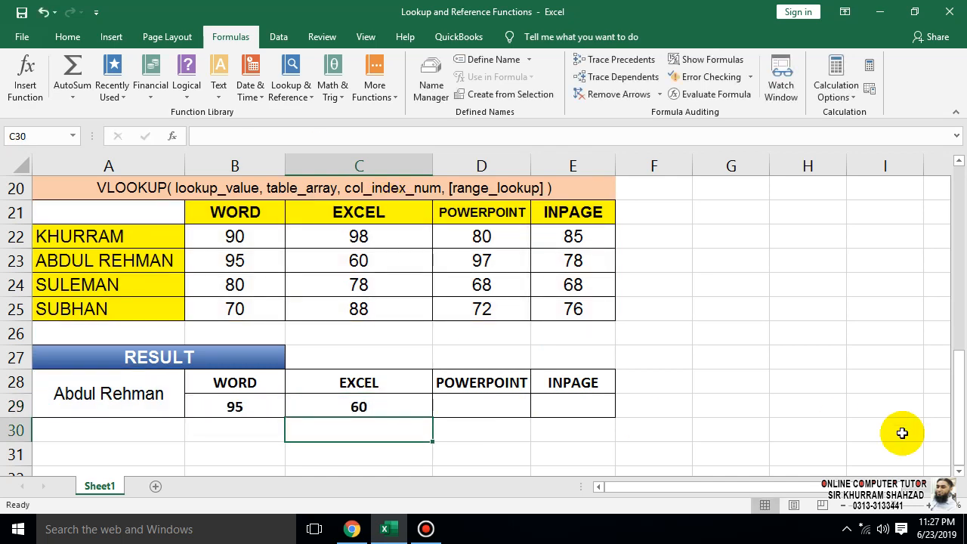
Paste the VLOOKUP formula text into the PowerPoint result cell D29 and set its column index to 4.
key("Right")
key("Up")
key("F2")
key("ctrl+v")
key("Left")
key("Left")
key("Left")
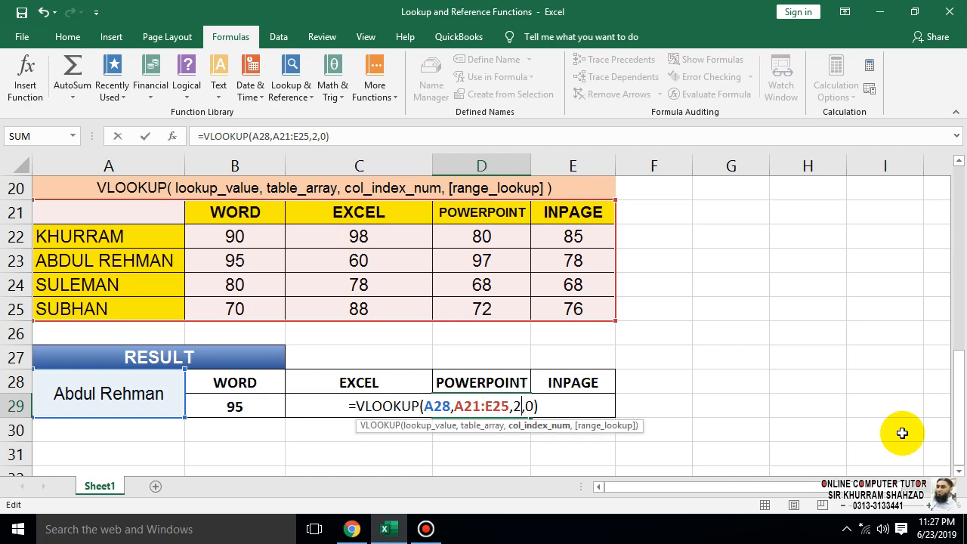
key("BackSpace")
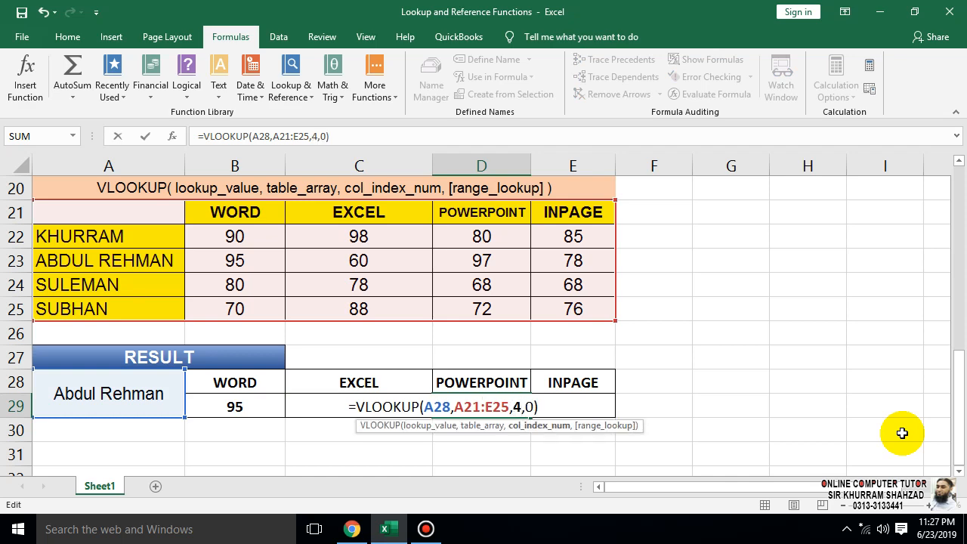
key("Return")
Paste the VLOOKUP formula text into the InPage result cell E29 and set its column index to 5.
key("Right")
key("Up")
key("F2")
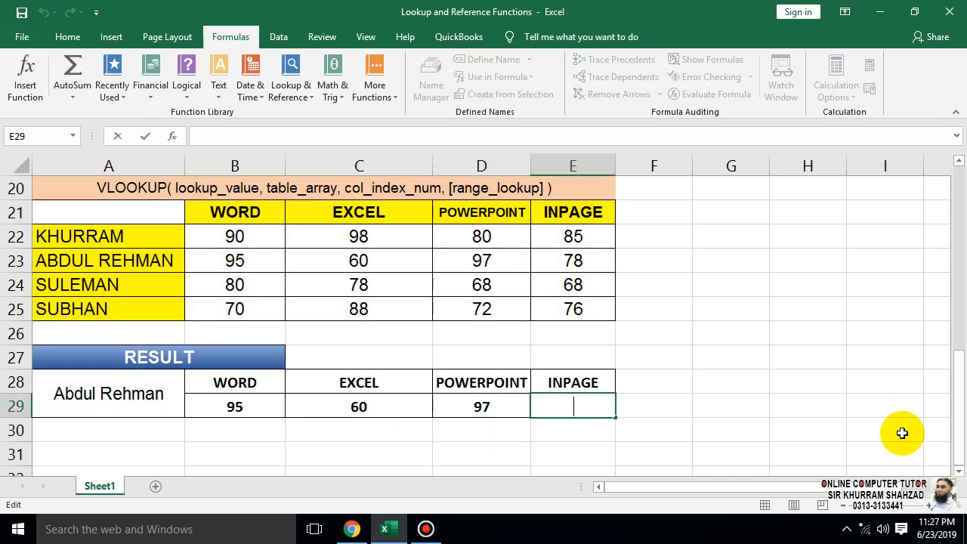
key("ctrl+v")
key("Left")
key("Left")
key("Left")
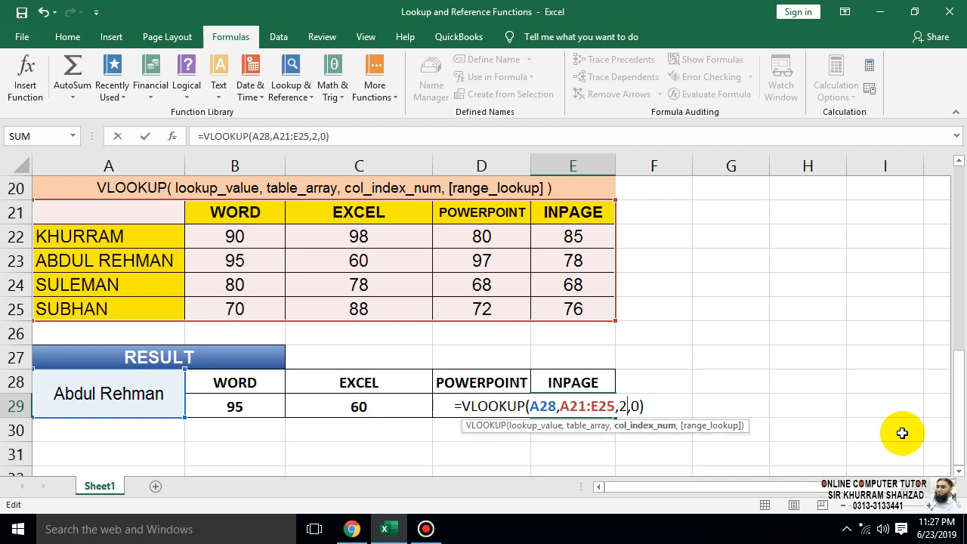
key("BackSpace")
key("Return")
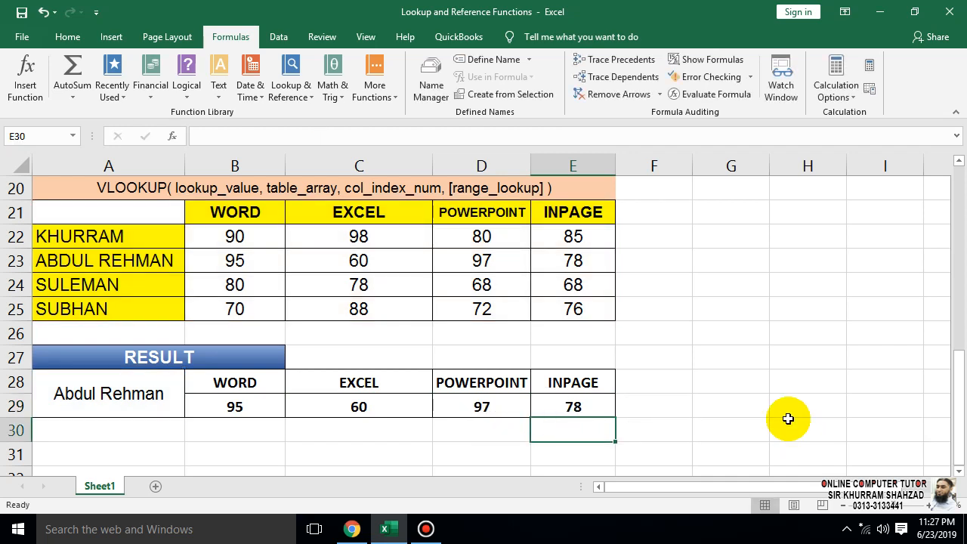
Compare the VLOOKUP results in row 29 with the source marks in B23:E23 and review both lookup tables together.
left_click(555, 404)
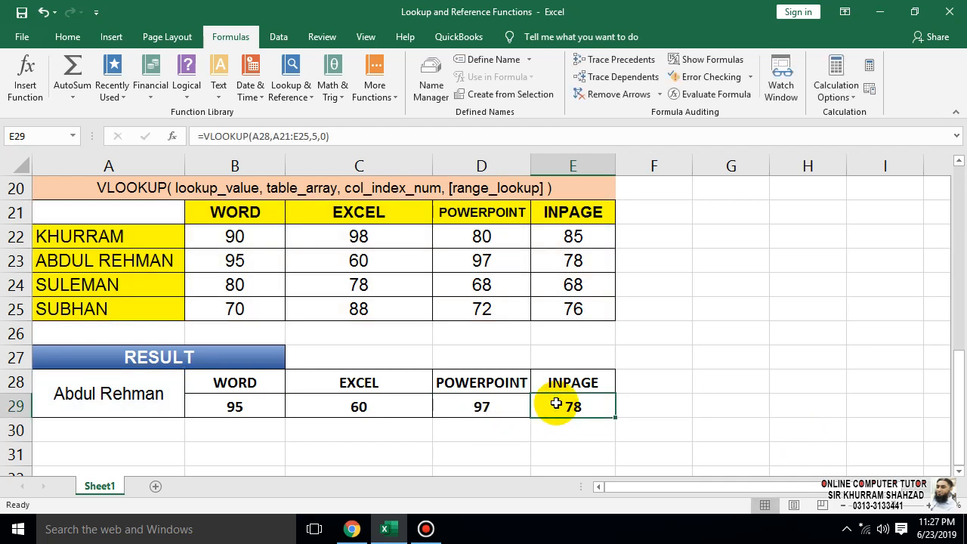
left_click(253, 260)
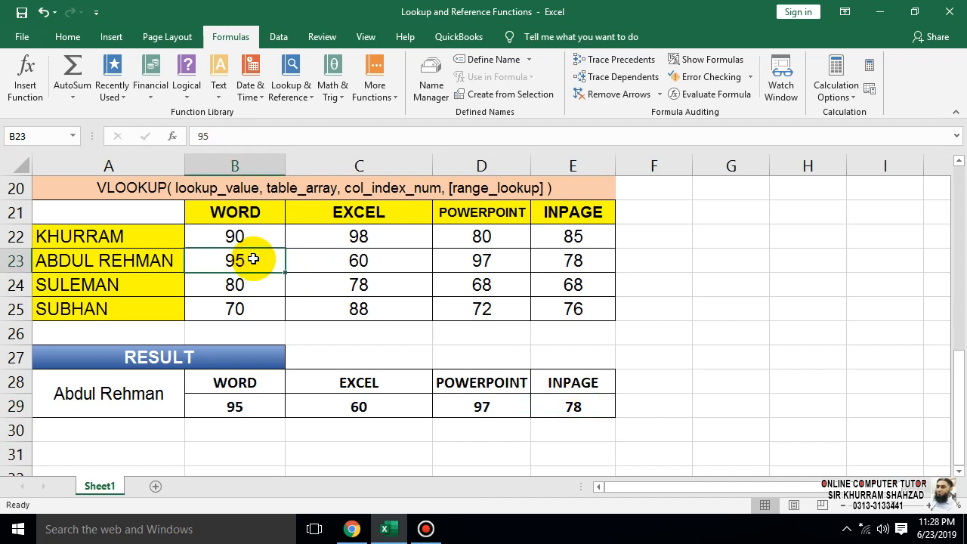
left_click(365, 260)
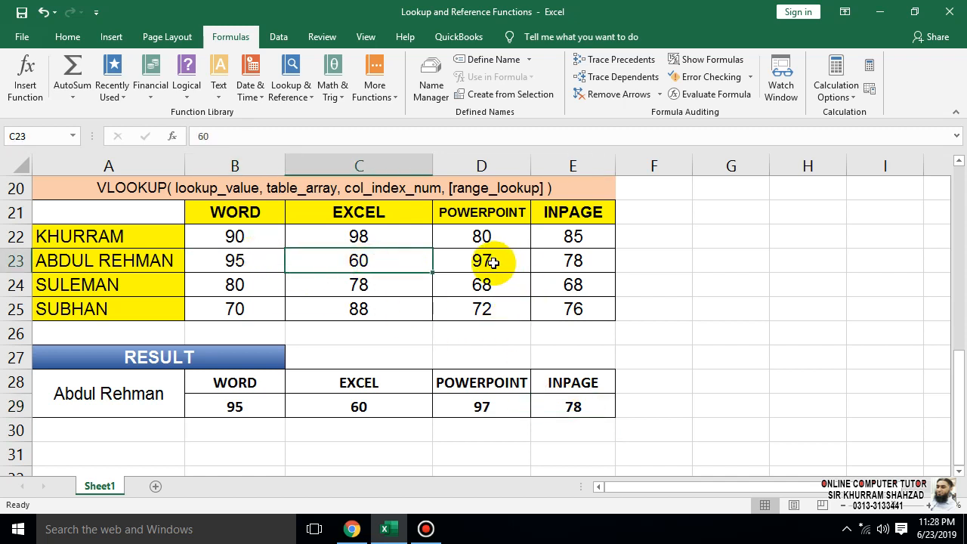
left_click(494, 262)
left_click(580, 261)
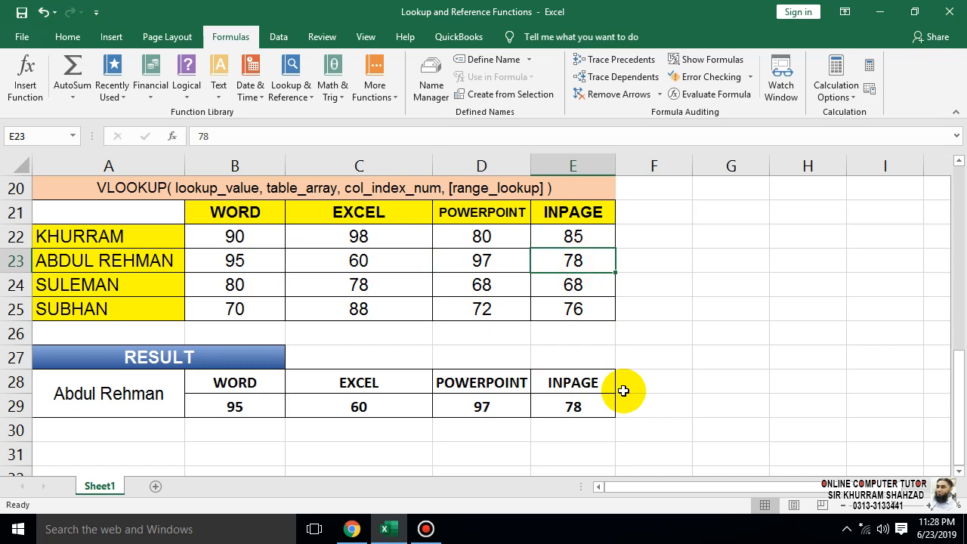
scroll(619, 391, "up", 7)
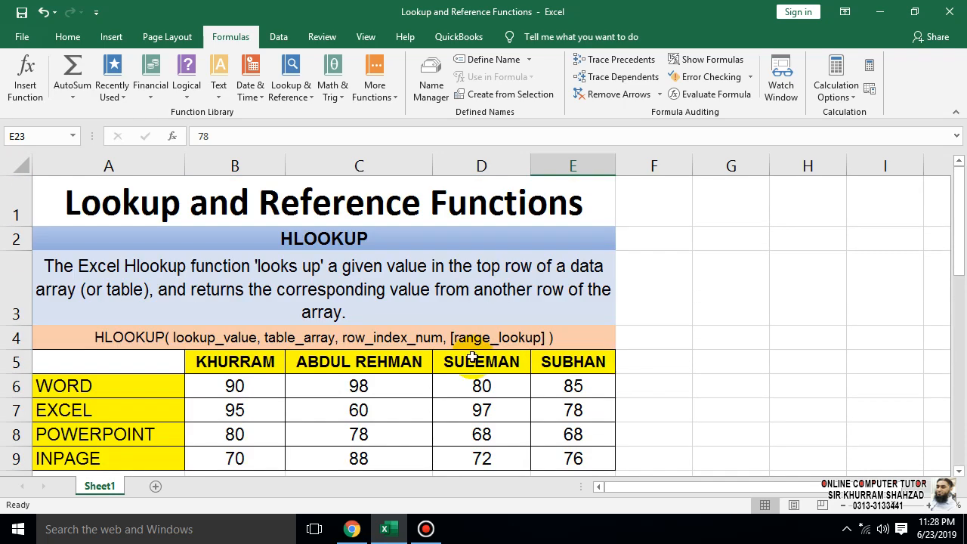
scroll(384, 231, "down", 2)
left_click(883, 506)
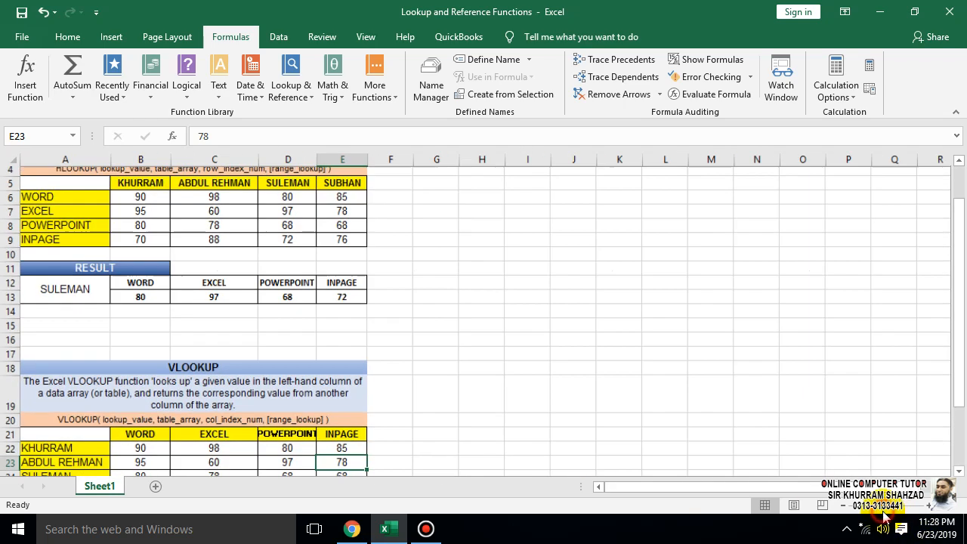
scroll(471, 395, "down", 2)
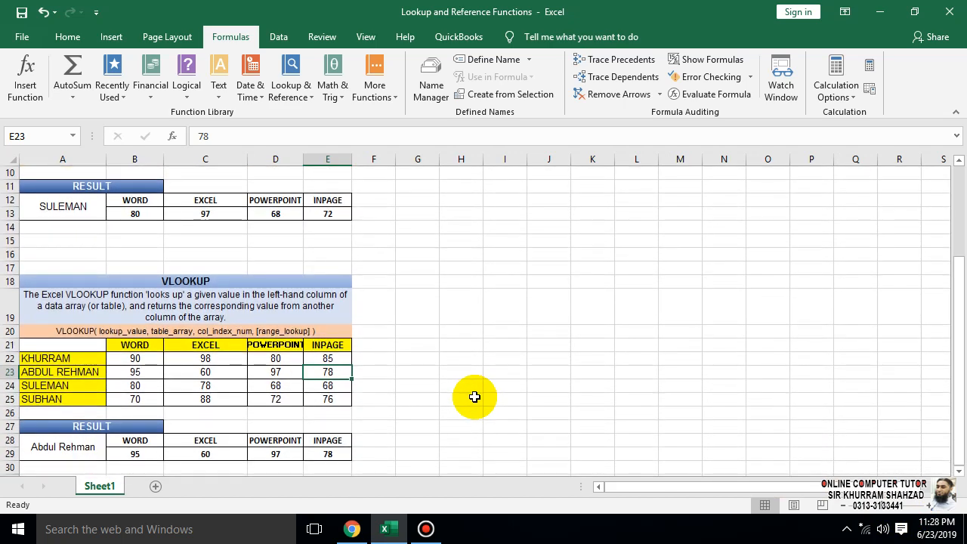